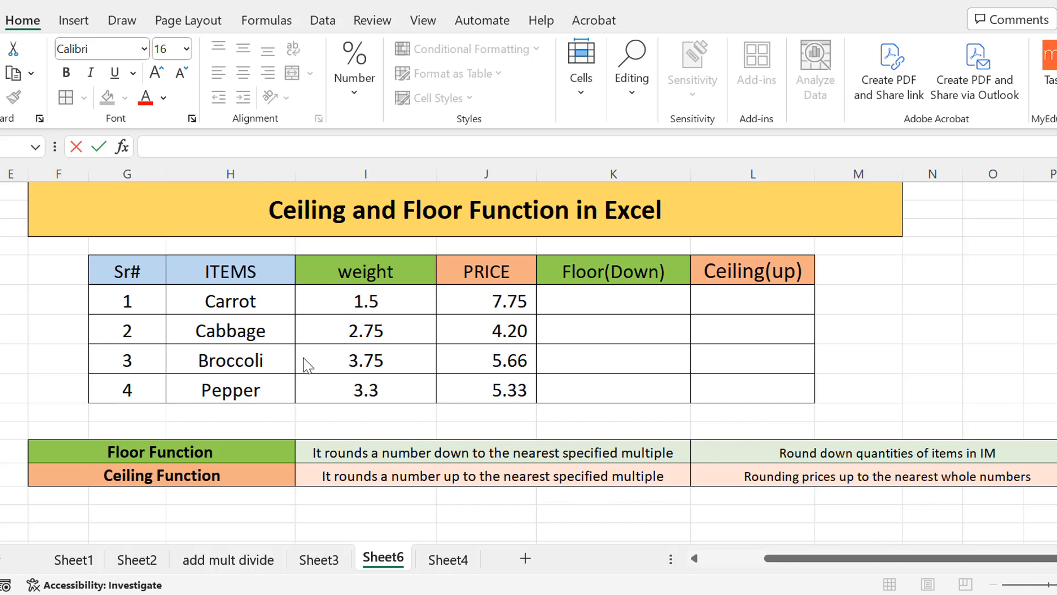
Review the data table, the Floor(Down) column header and the Floor Function description text.
click(130, 282)
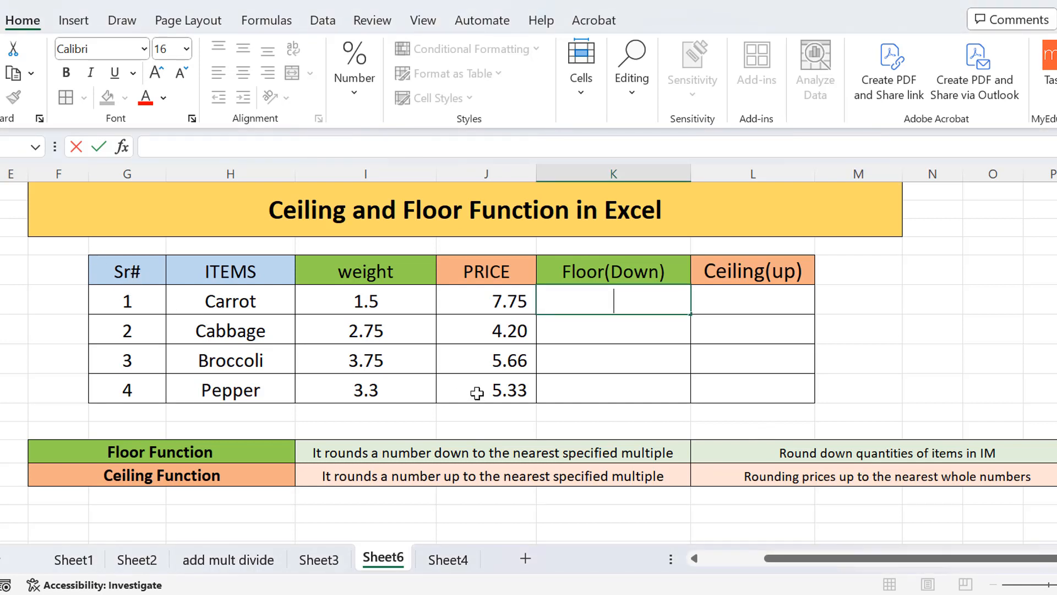
drag(479, 391, 125, 277)
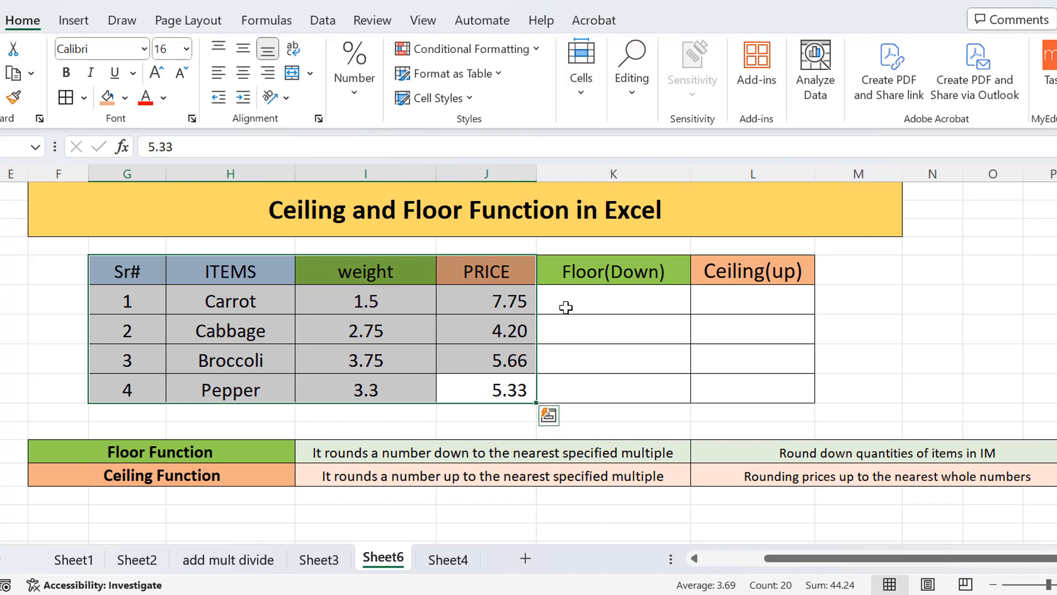
click(511, 318)
double_click(587, 296)
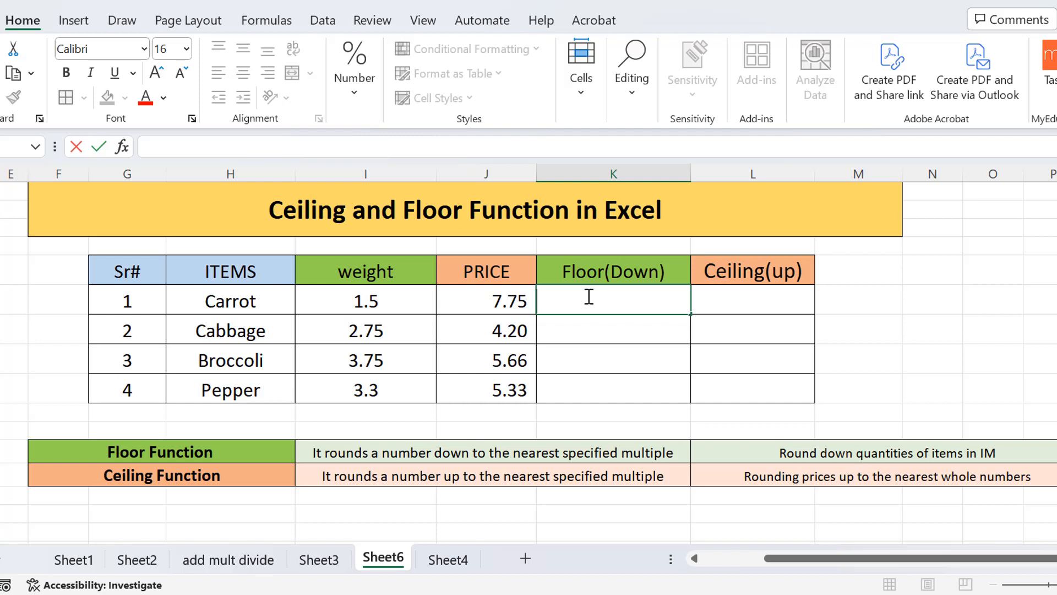
double_click(561, 271)
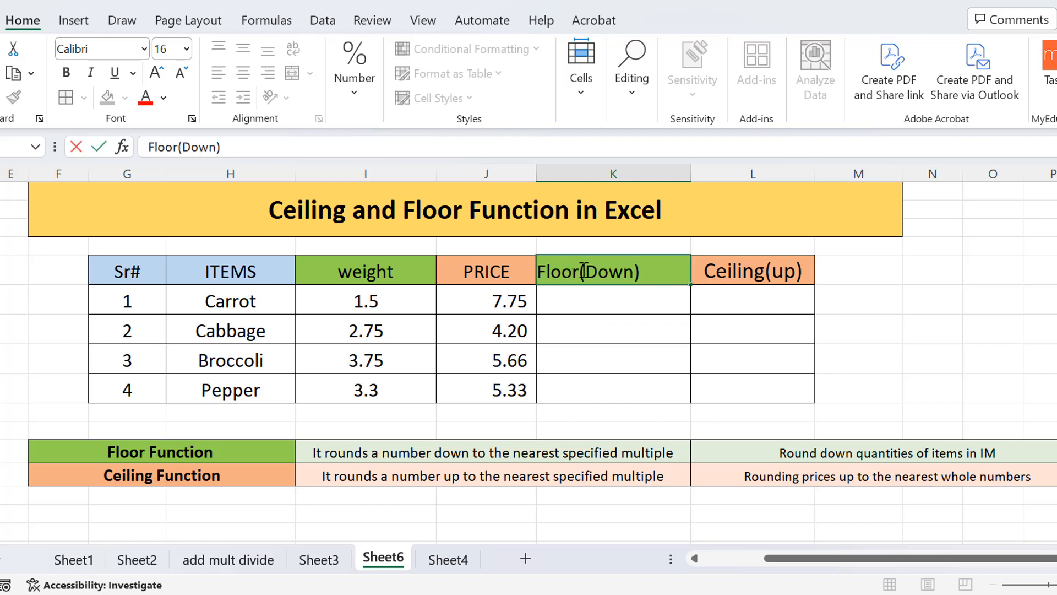
drag(653, 271, 533, 276)
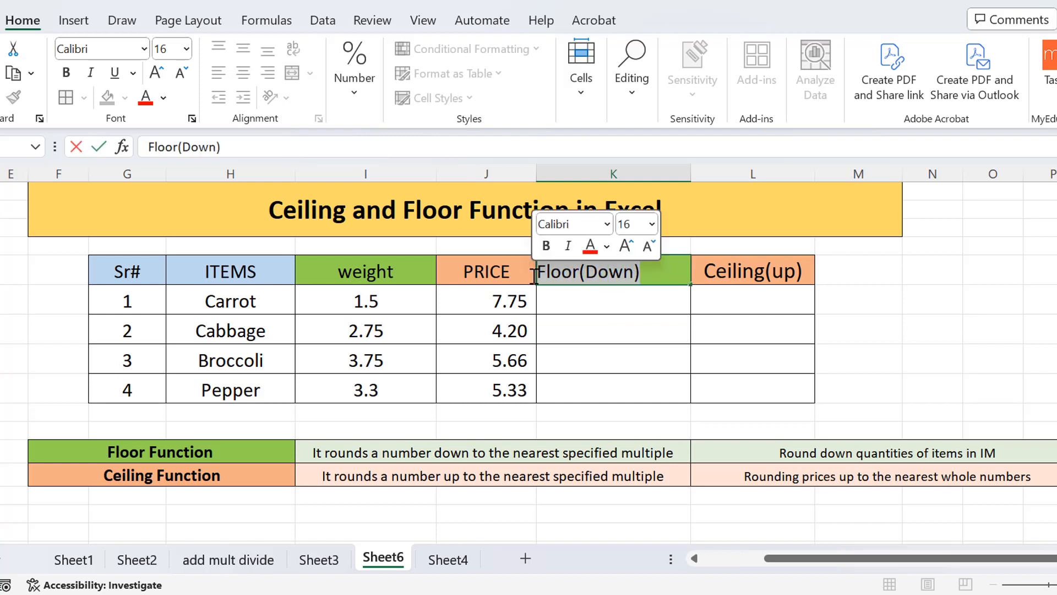
double_click(575, 301)
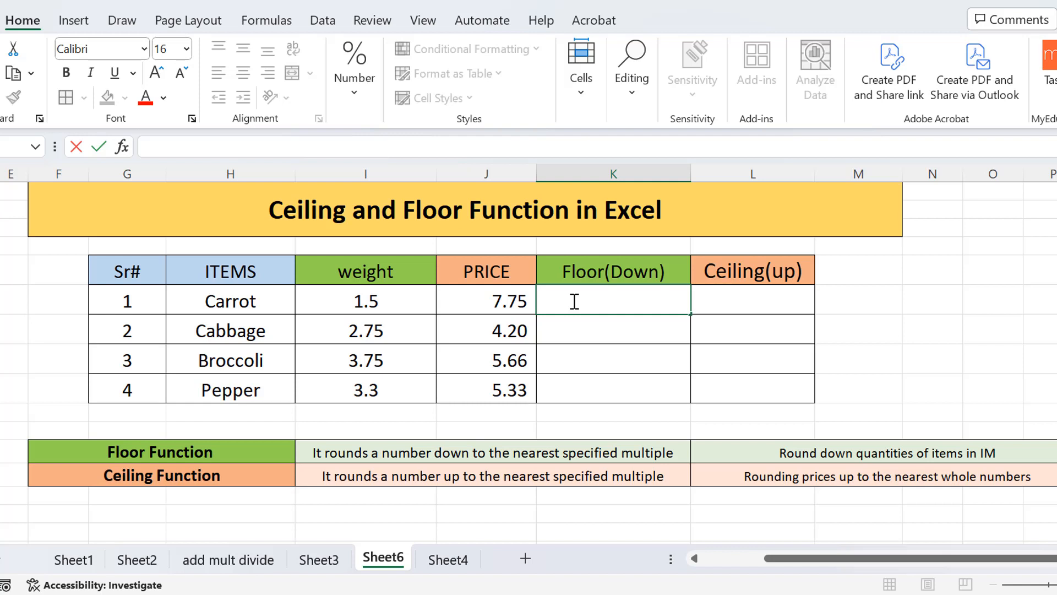
click(379, 455)
double_click(380, 455)
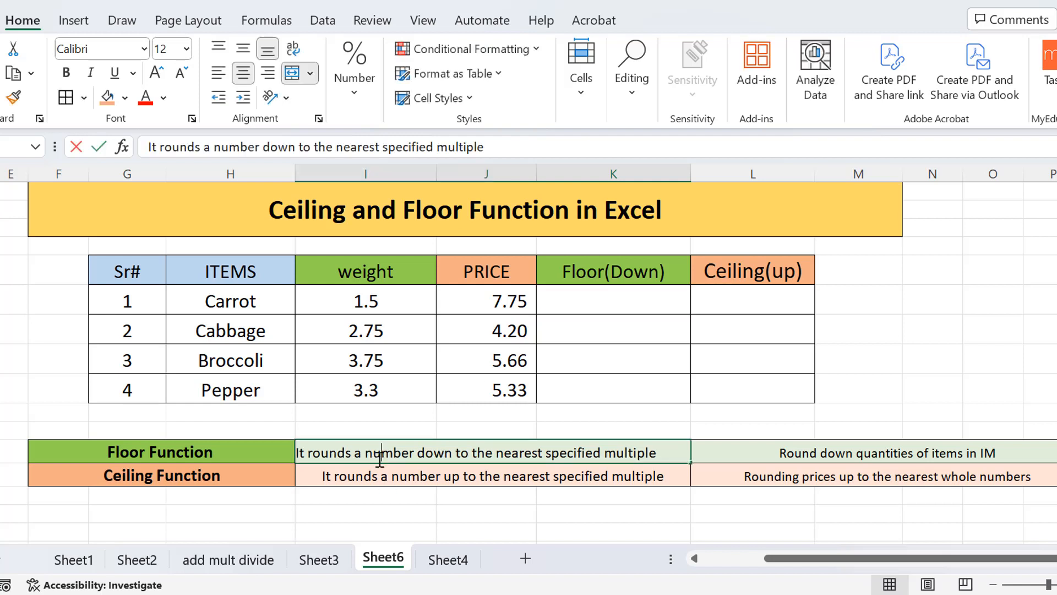
drag(667, 453, 296, 455)
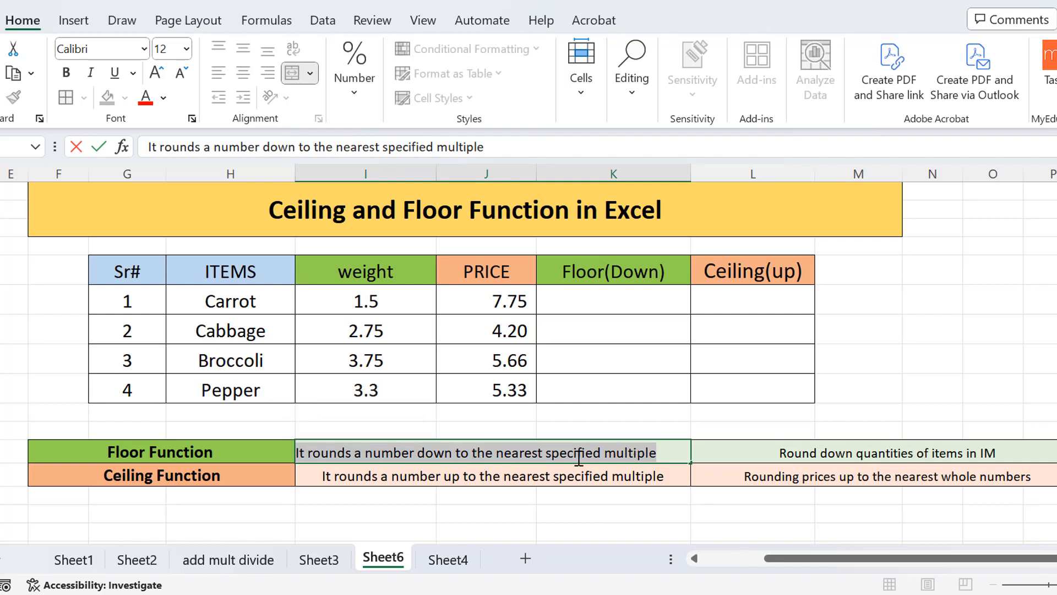
click(683, 449)
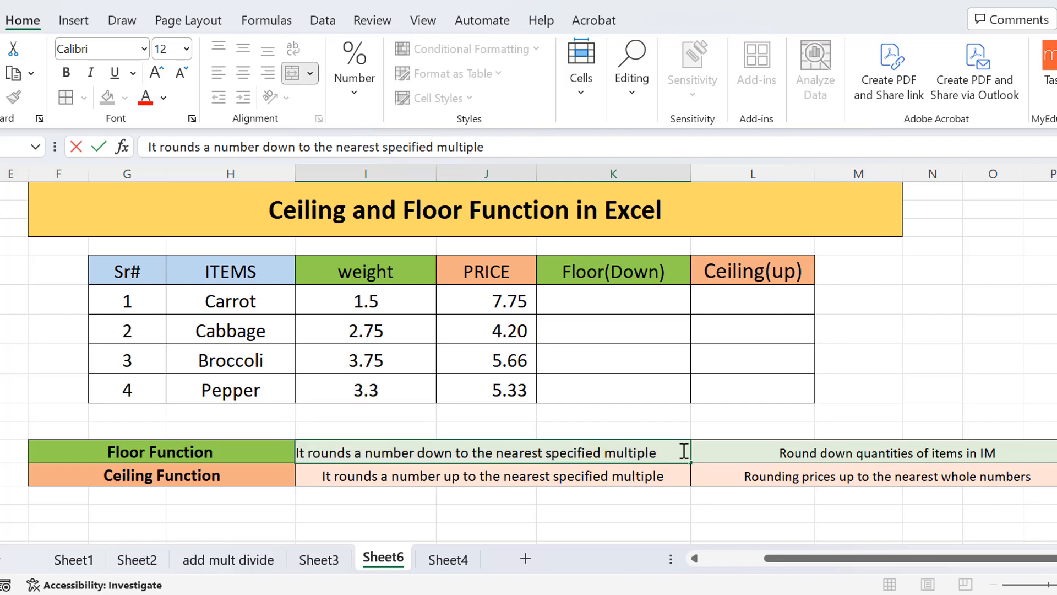
Enter =FLOOR(I6,1) in the Floor(Down) cell for Carrot to round its weight down to a multiple of 1.
double_click(574, 304)
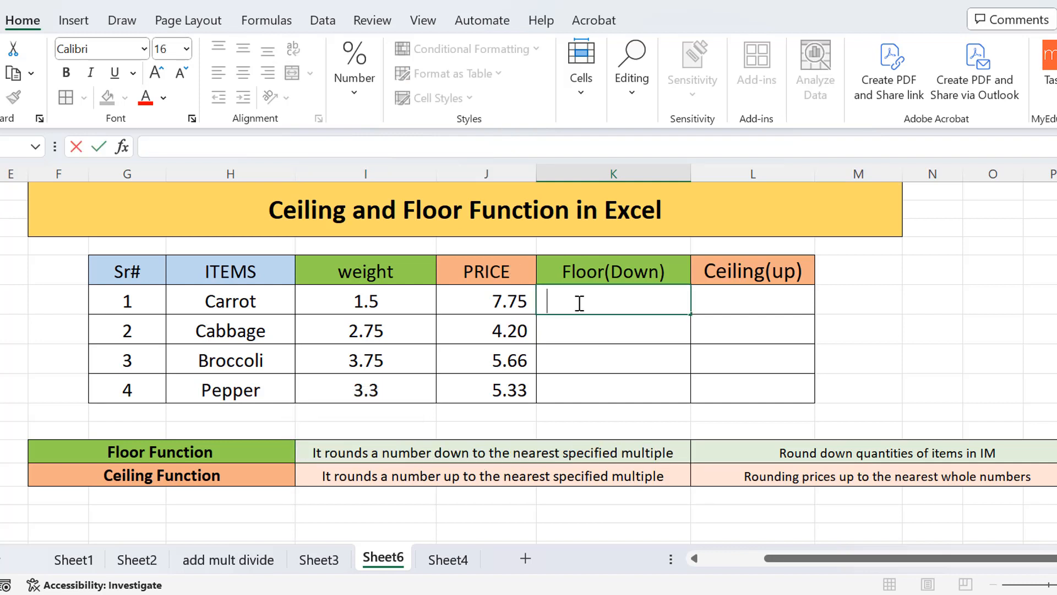
text(=)
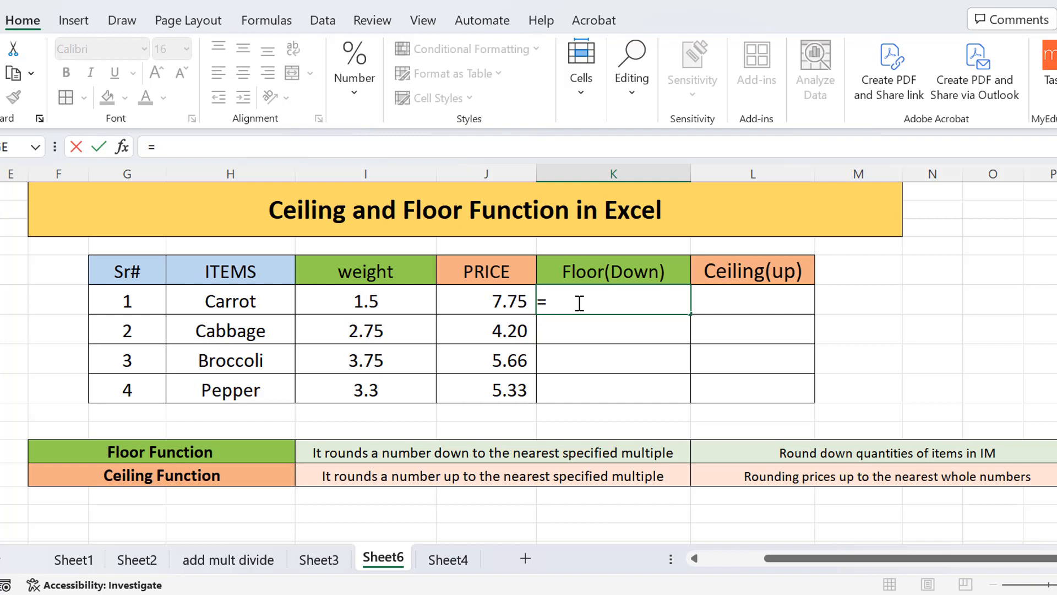
text(floo)
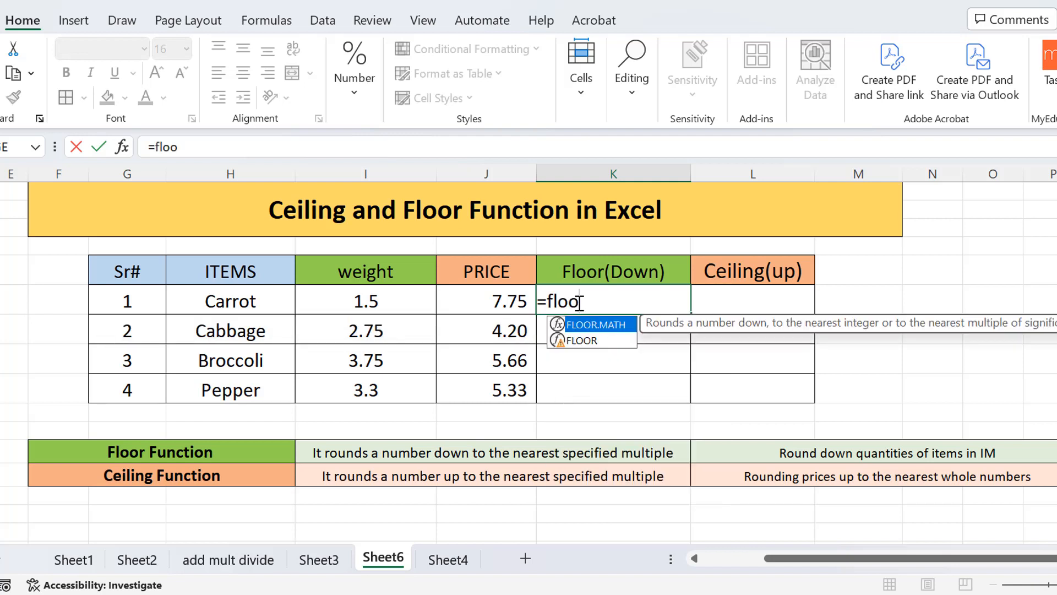
double_click(579, 339)
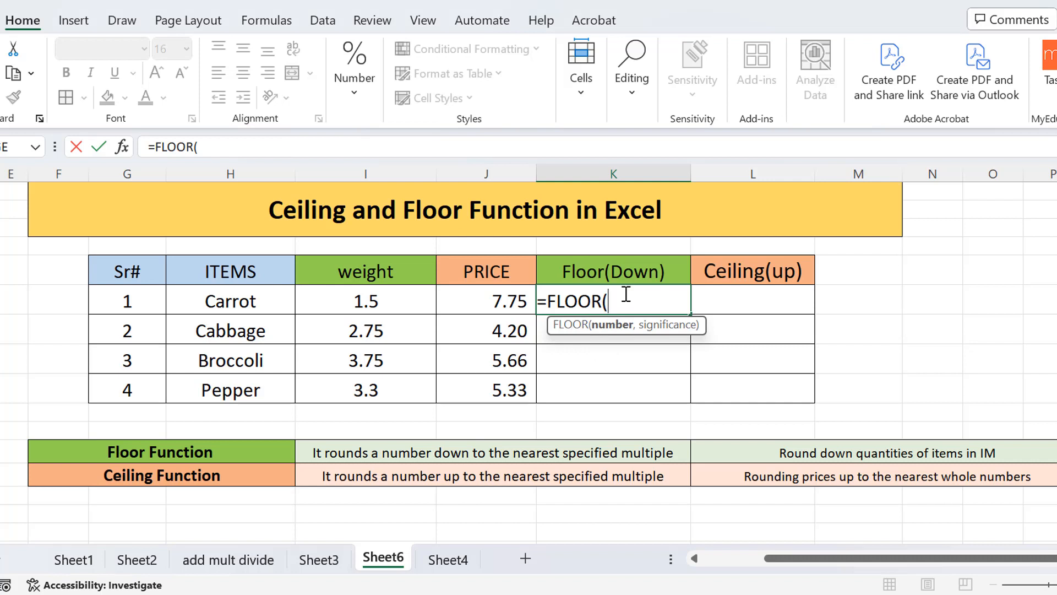
click(613, 336)
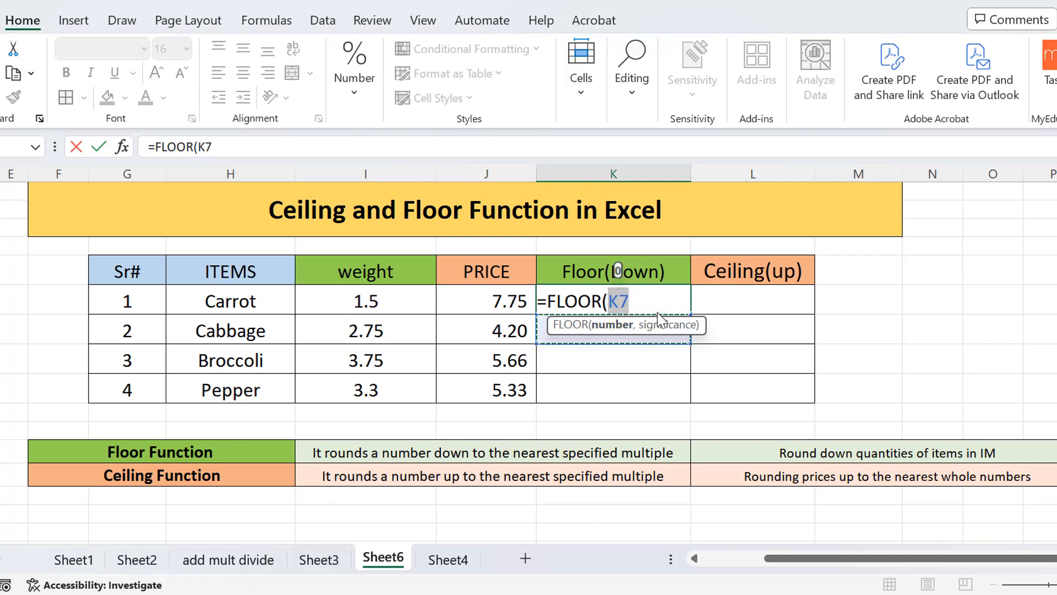
key(BackSpace)
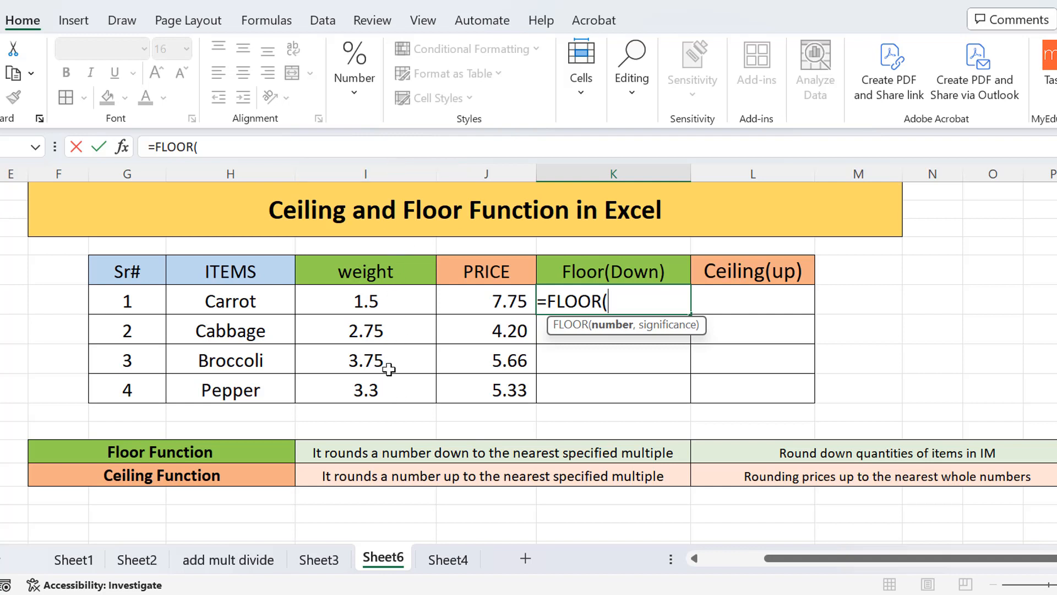
click(397, 298)
click(636, 304)
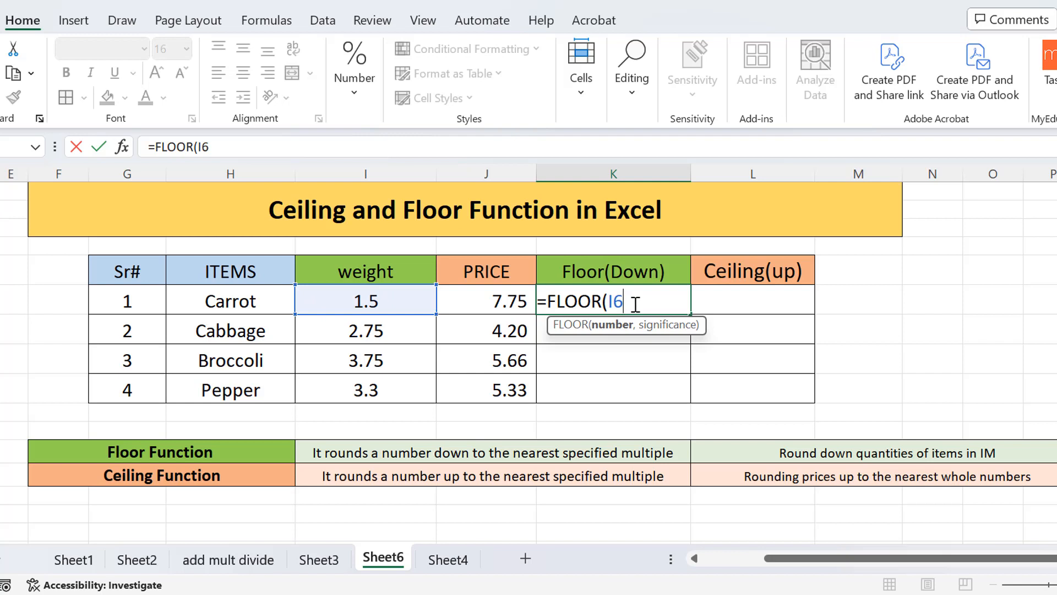
text(,)
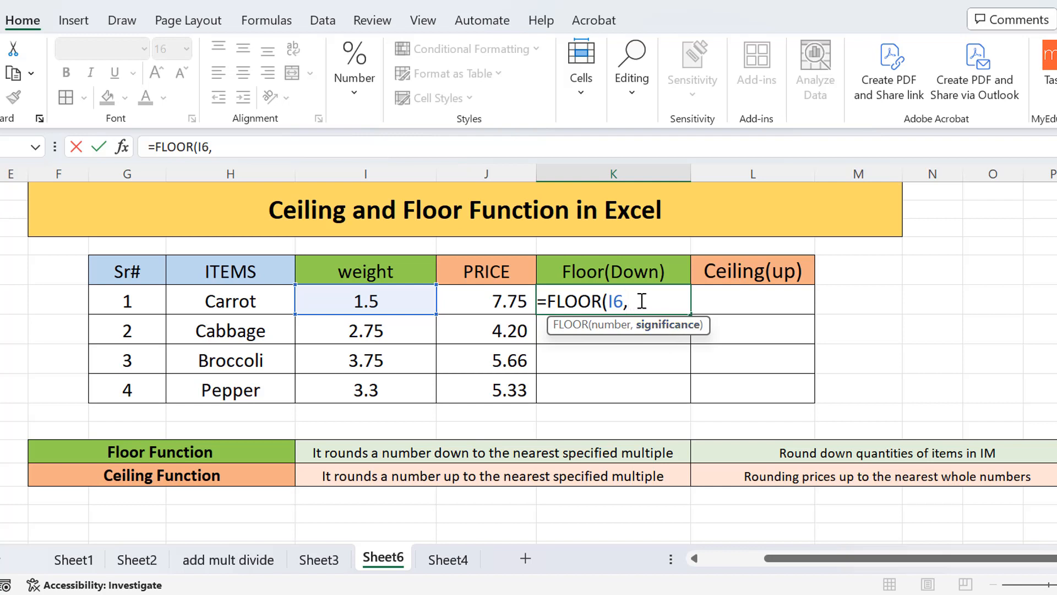
text(1)
text())
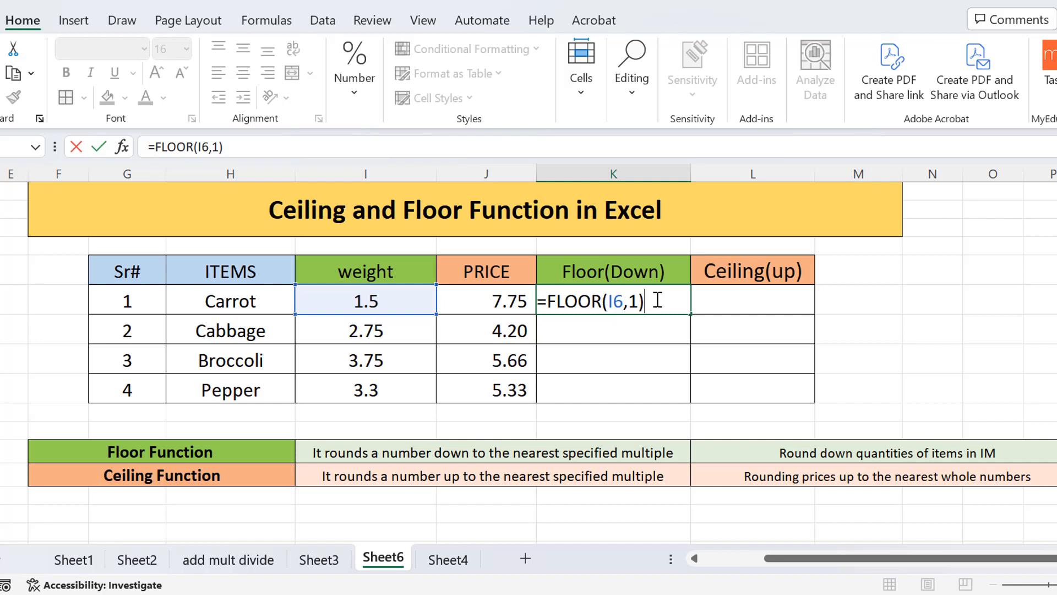
key(Return)
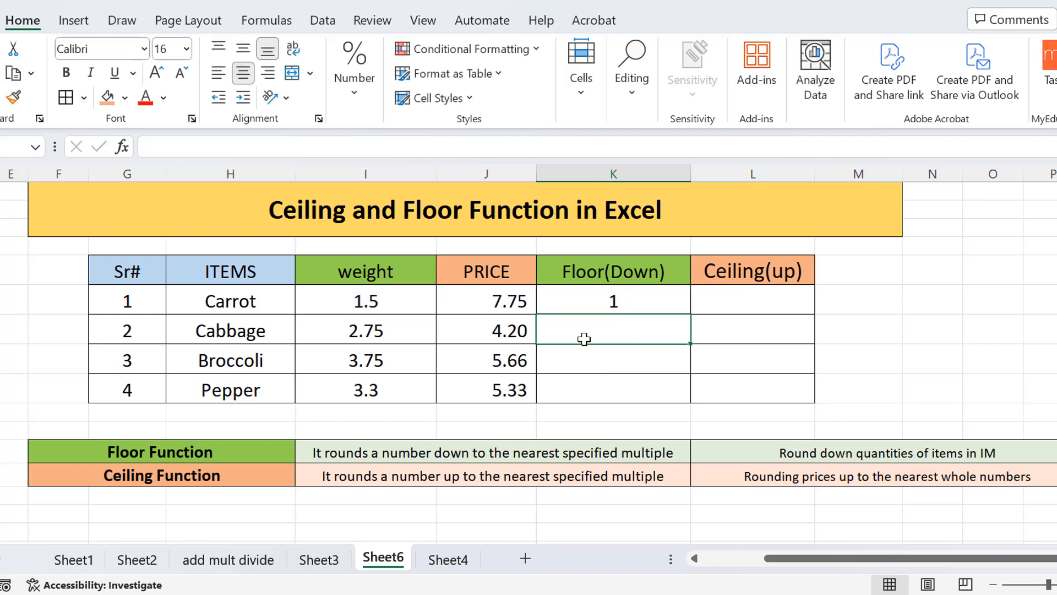
Enter =FLOOR(I7,2) in the Floor(Down) cell for Cabbage to round its weight down to a multiple of 2.
text(=flo)
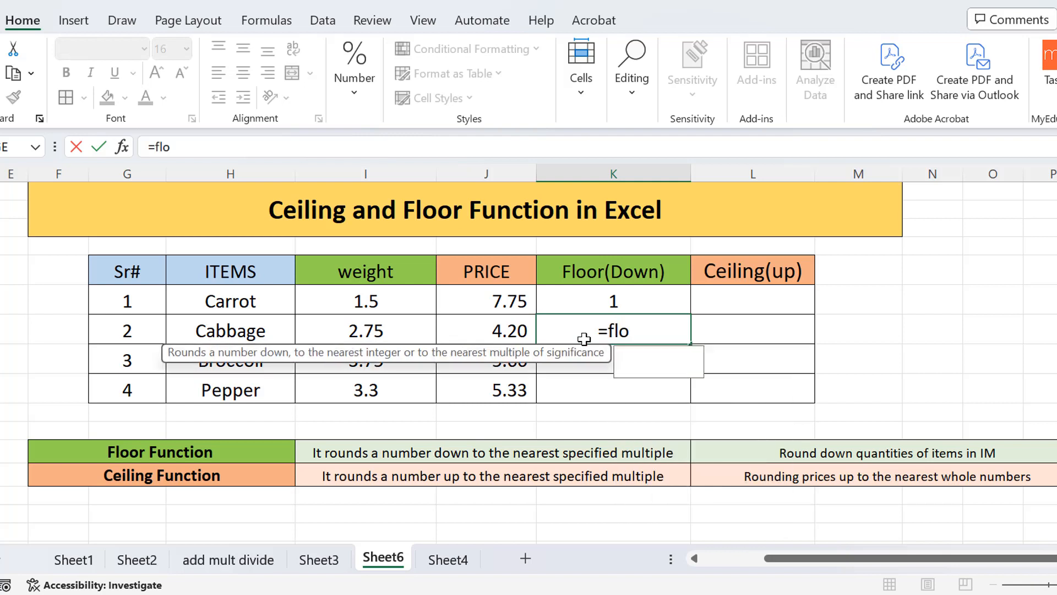
text(o)
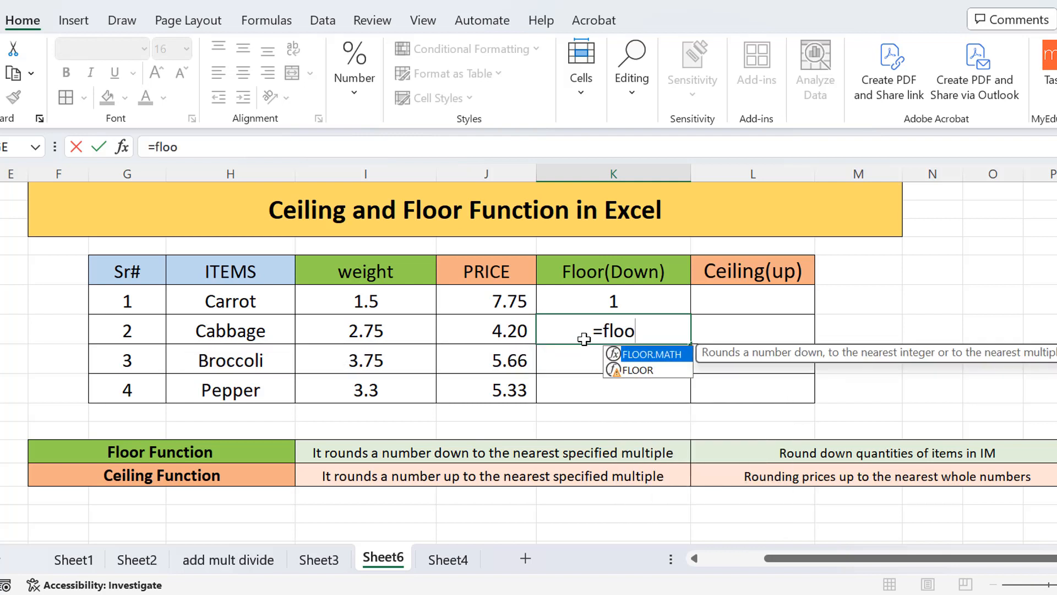
click(648, 372)
double_click(648, 373)
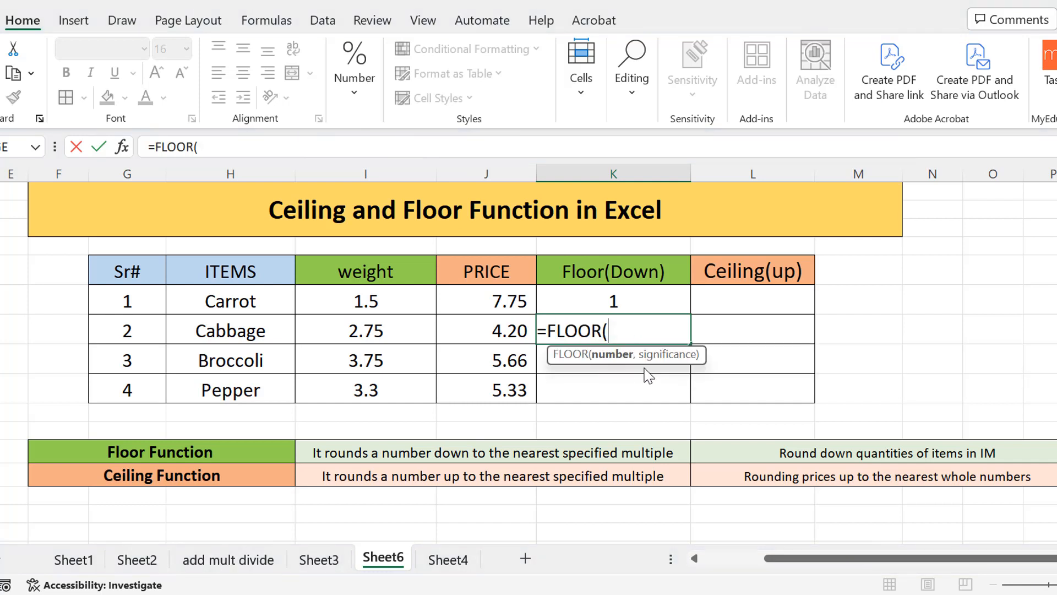
click(406, 329)
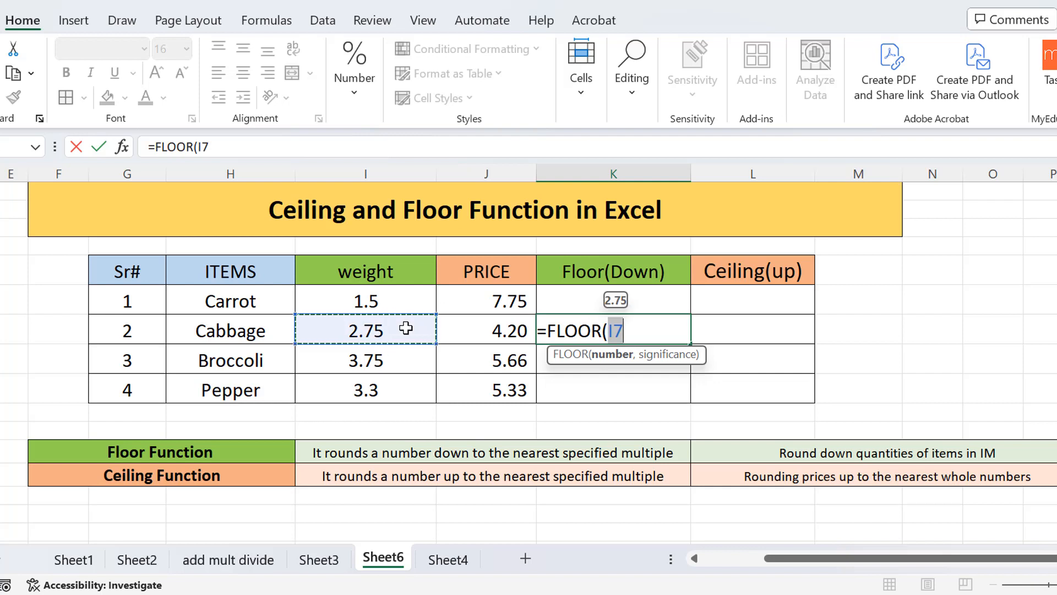
click(625, 331)
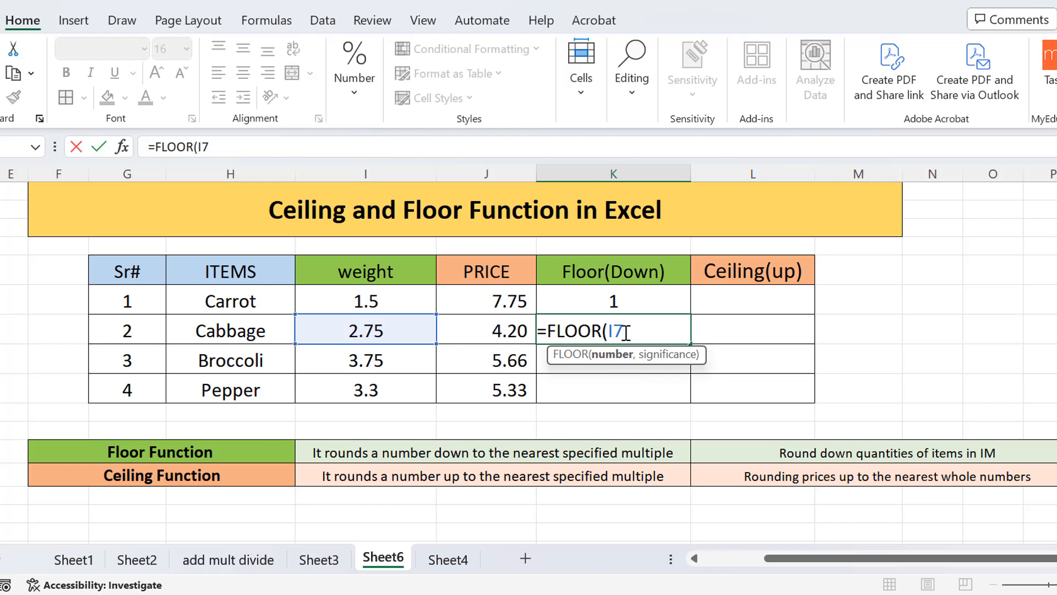
text(,)
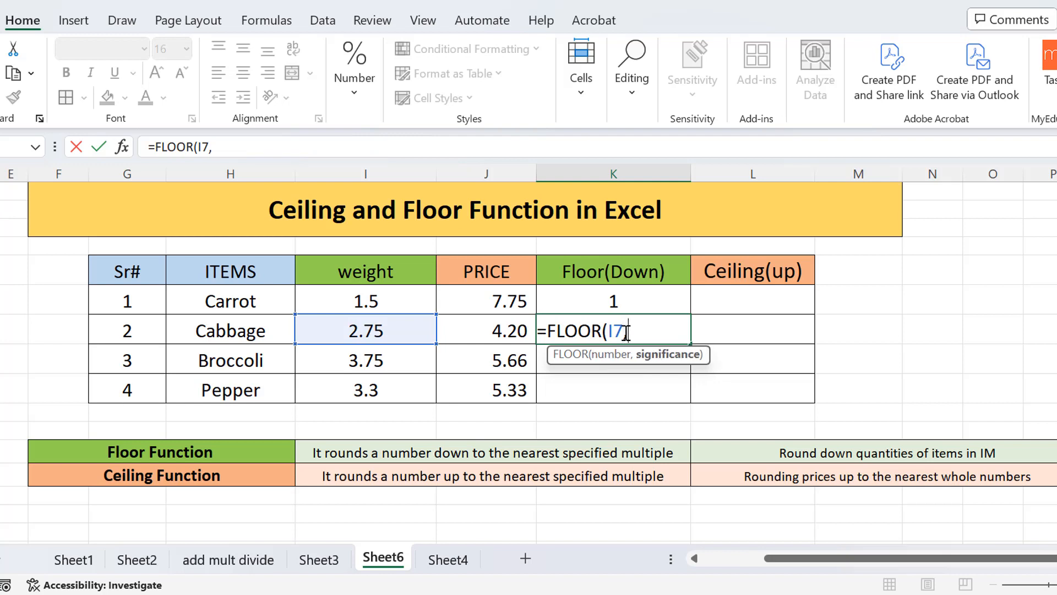
text(2)
text())
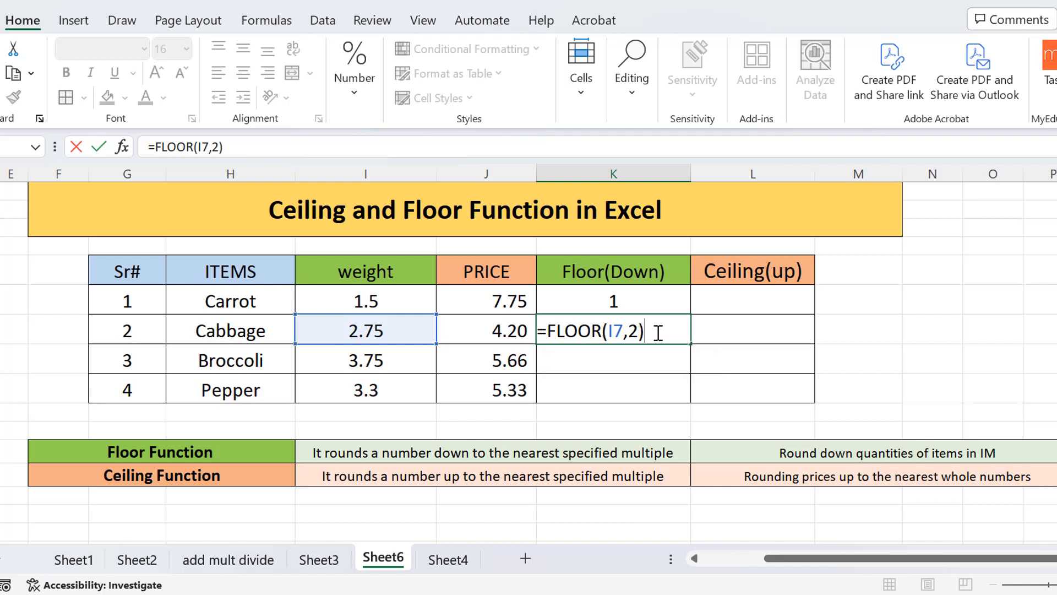
key(Return)
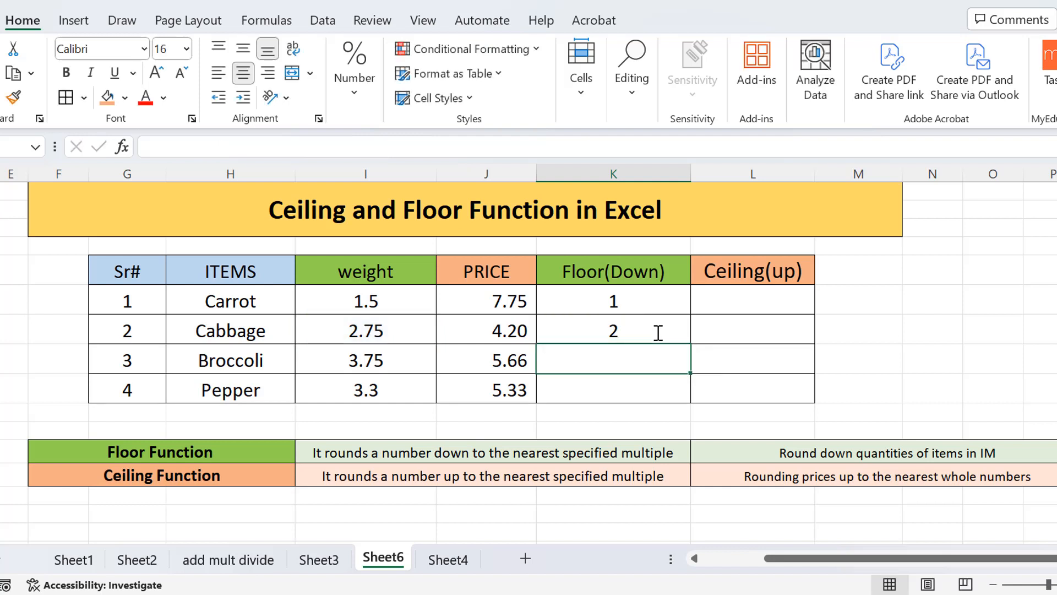
Enter =FLOOR(I8,0.5) in the Floor(Down) cell for Broccoli and fill it down to the Pepper row.
double_click(597, 363)
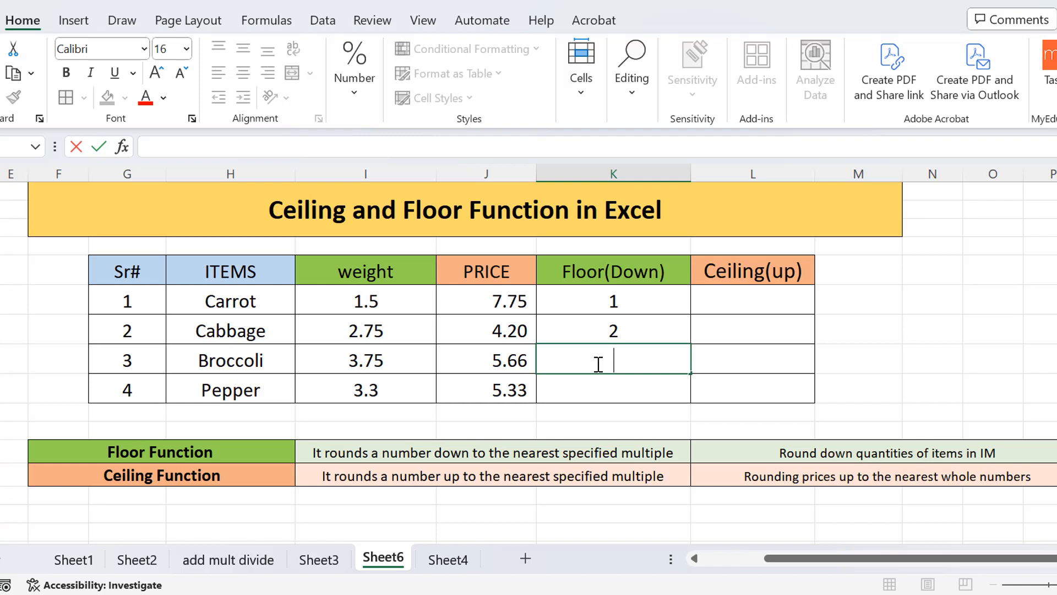
text(=fl)
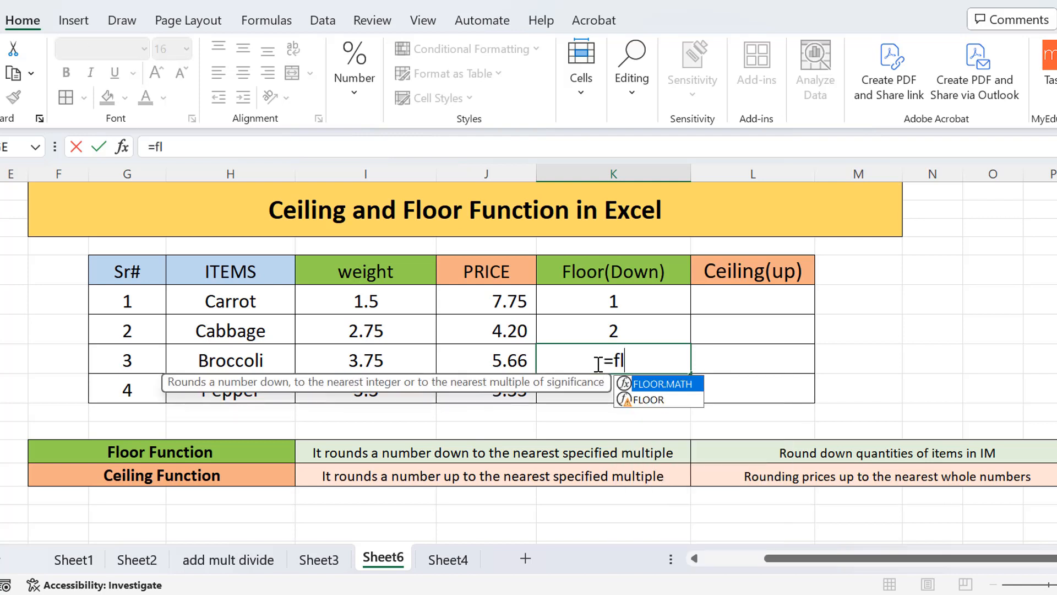
text(oo)
double_click(647, 399)
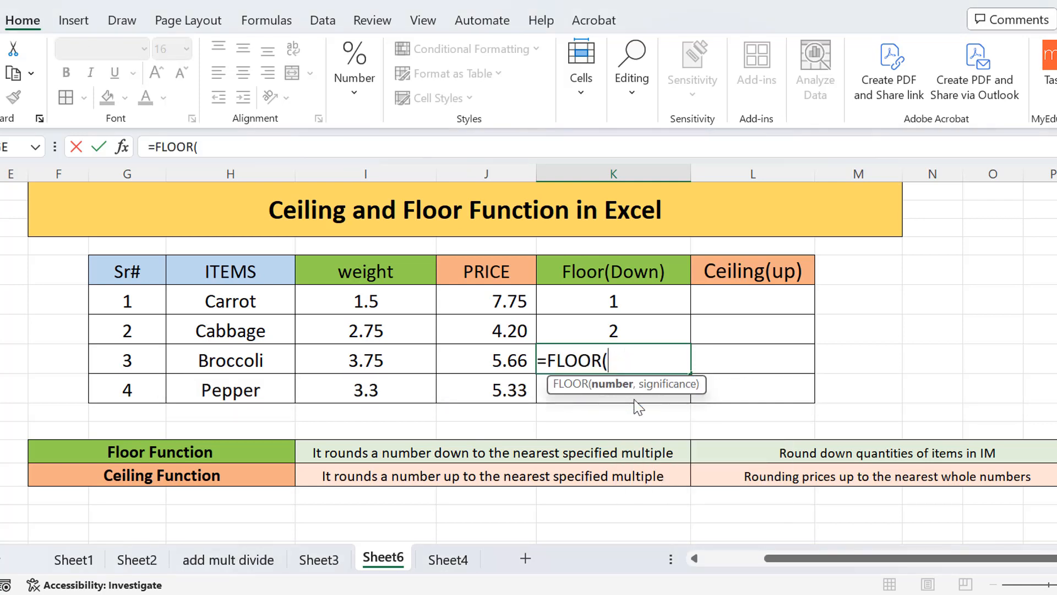
click(405, 366)
text(,)
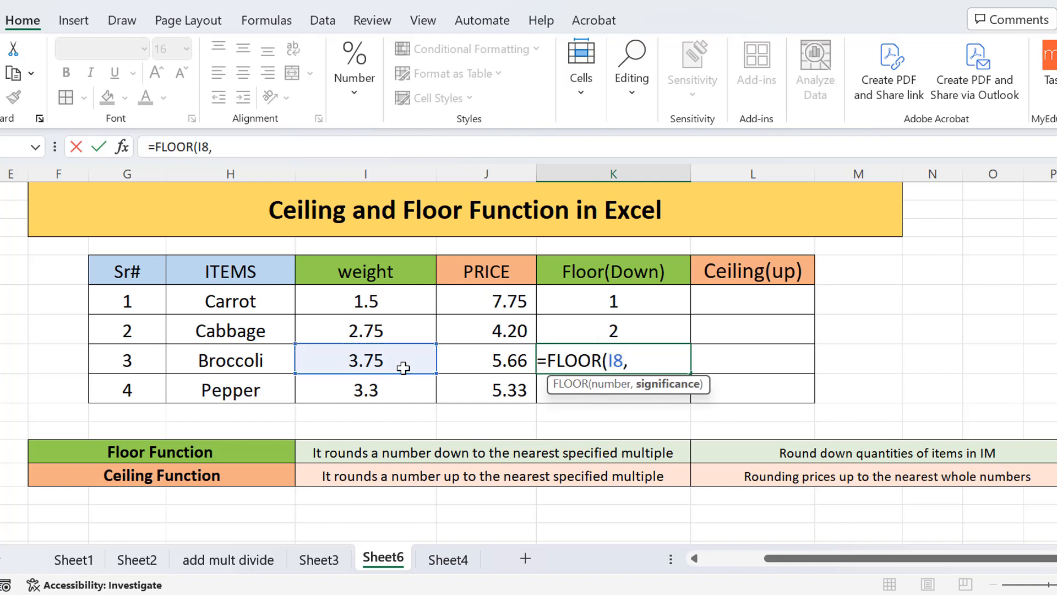
text(0.5))
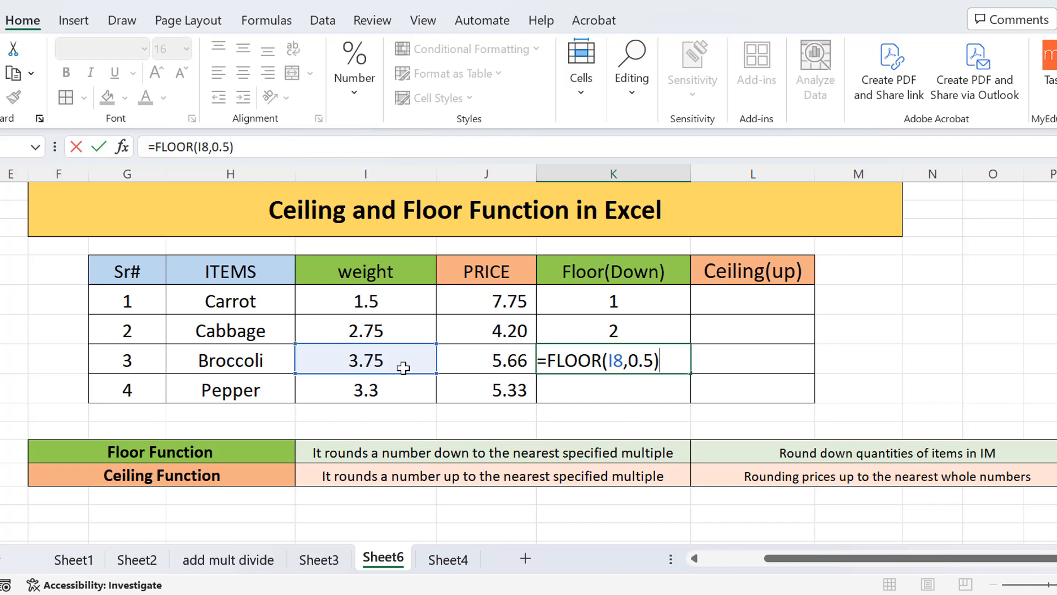
key(Return)
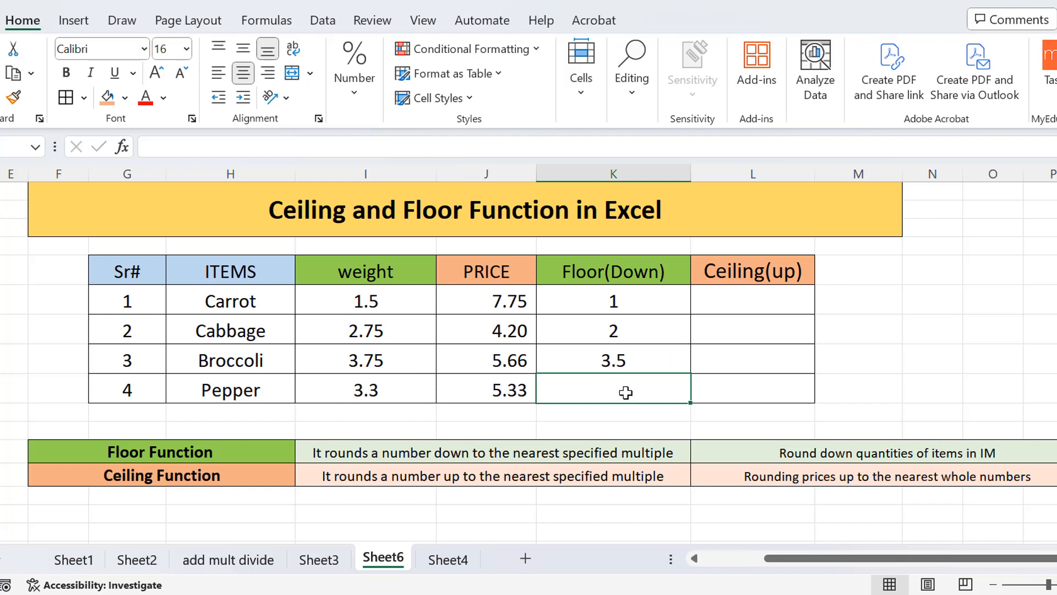
click(673, 351)
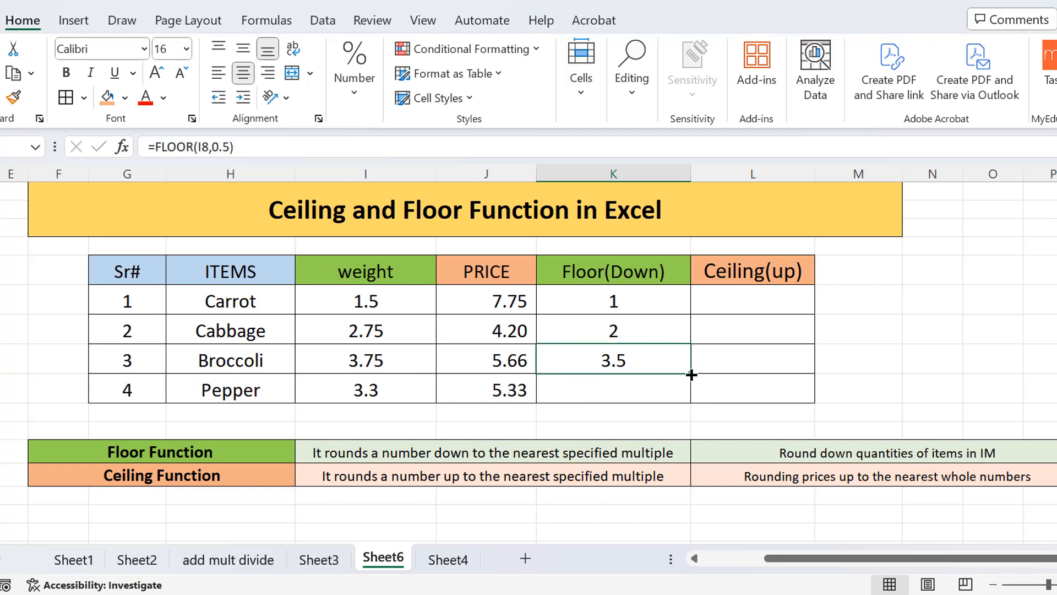
drag(689, 373, 689, 403)
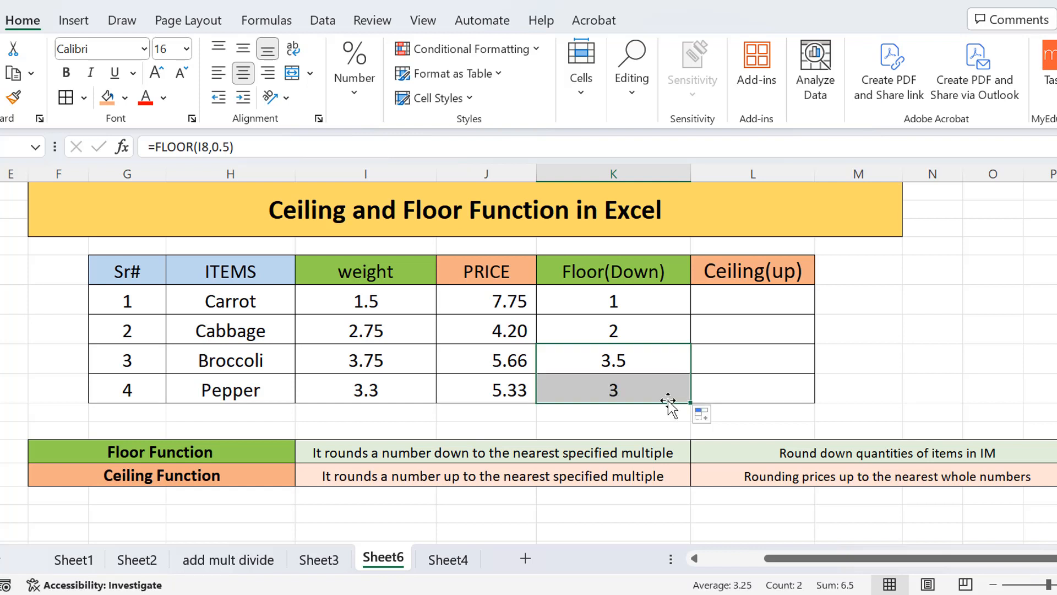
Open the Pepper Floor(Down) formula in its cell to check the filled reference, then close it.
double_click(644, 390)
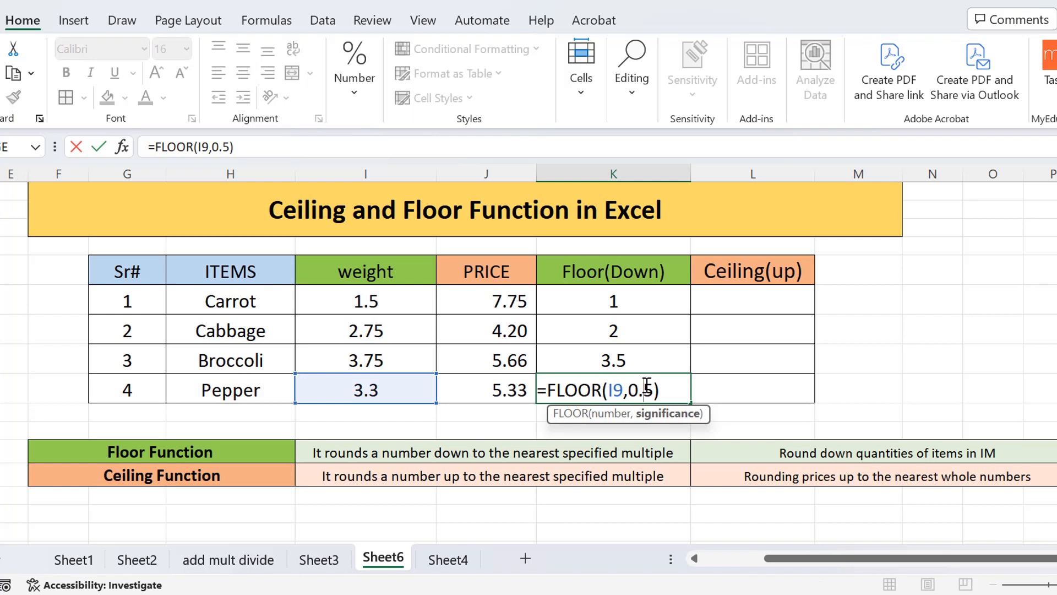
click(672, 389)
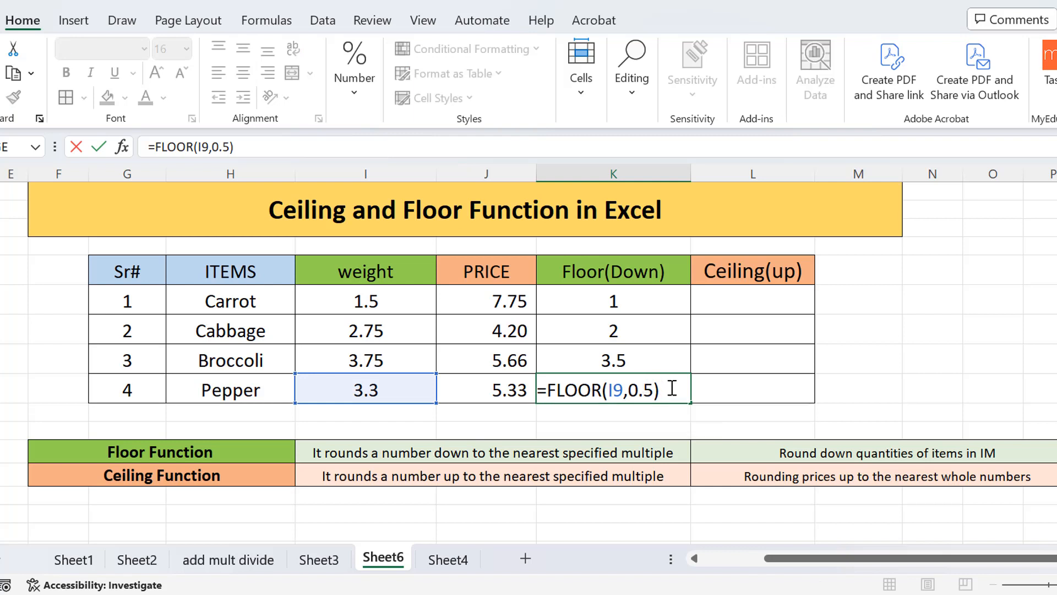
key(Return)
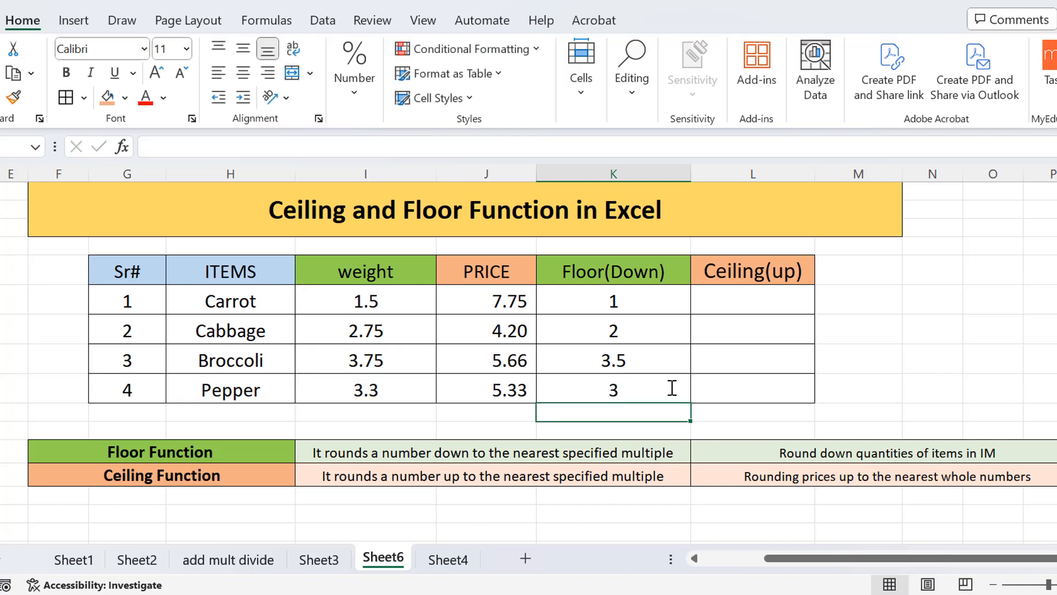
Enter =CEILING(J6,2) in the Ceiling(up) cell for Carrot to round its price up to a multiple of 2.
click(744, 301)
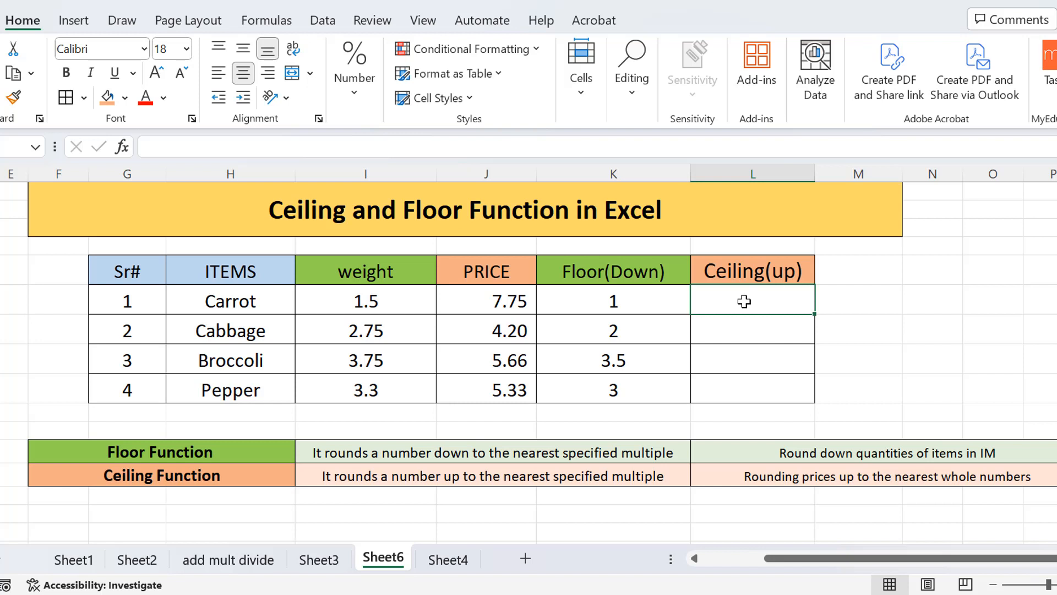
text(=)
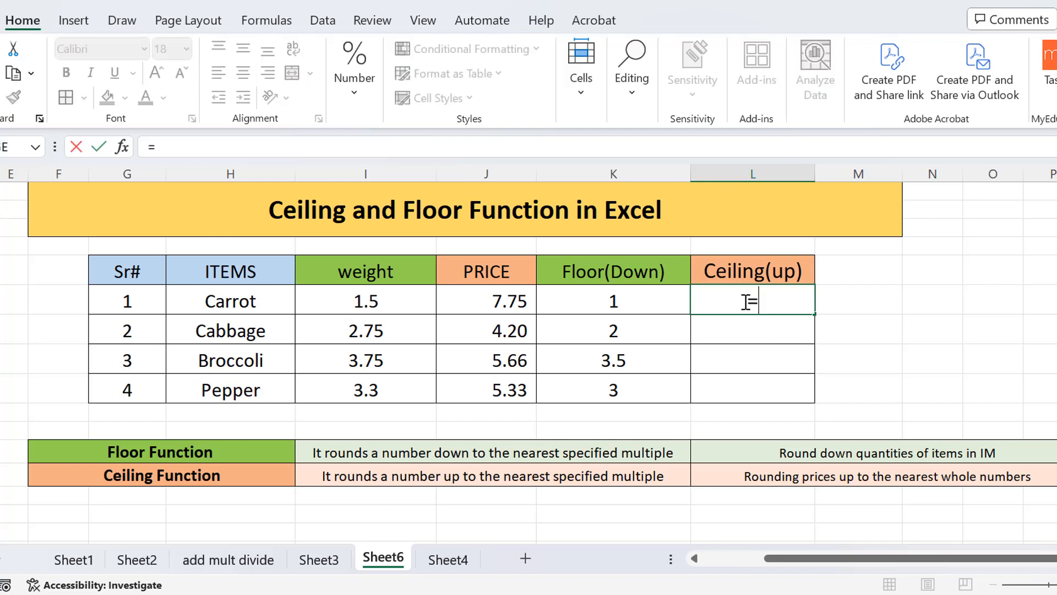
text(ce)
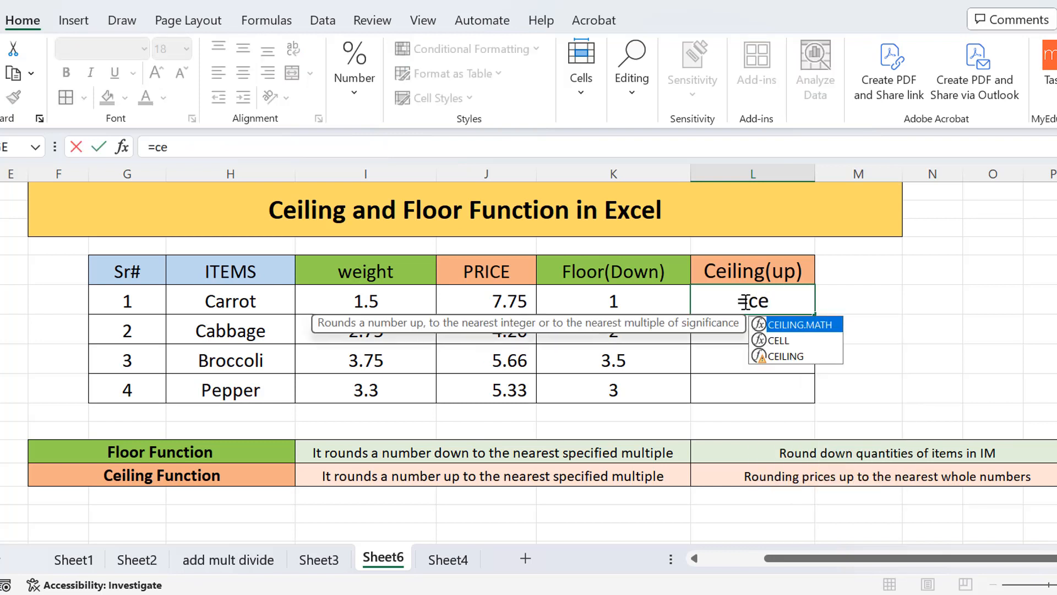
double_click(793, 357)
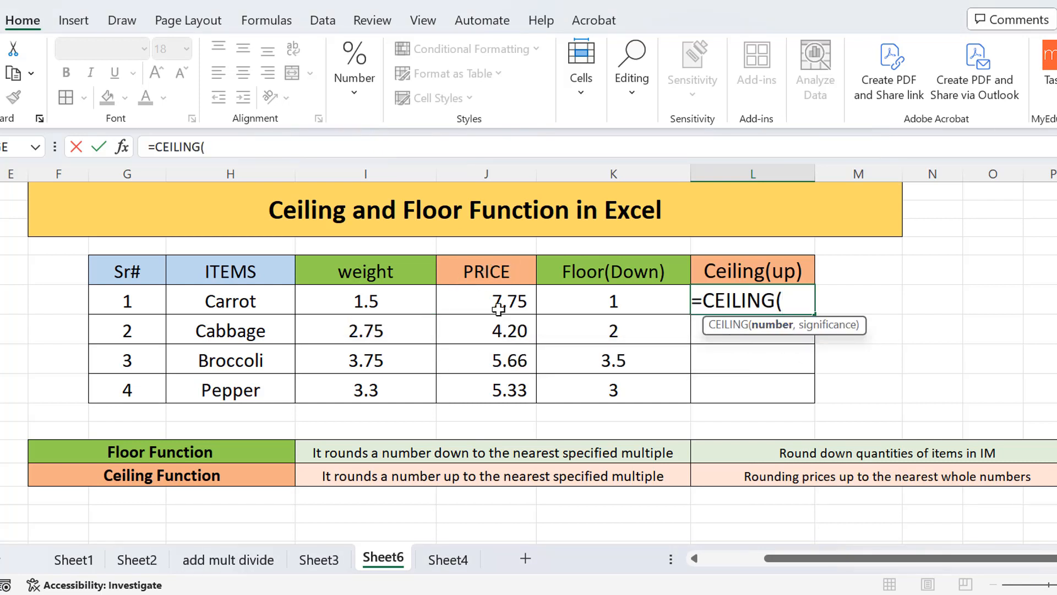
click(484, 307)
text(,)
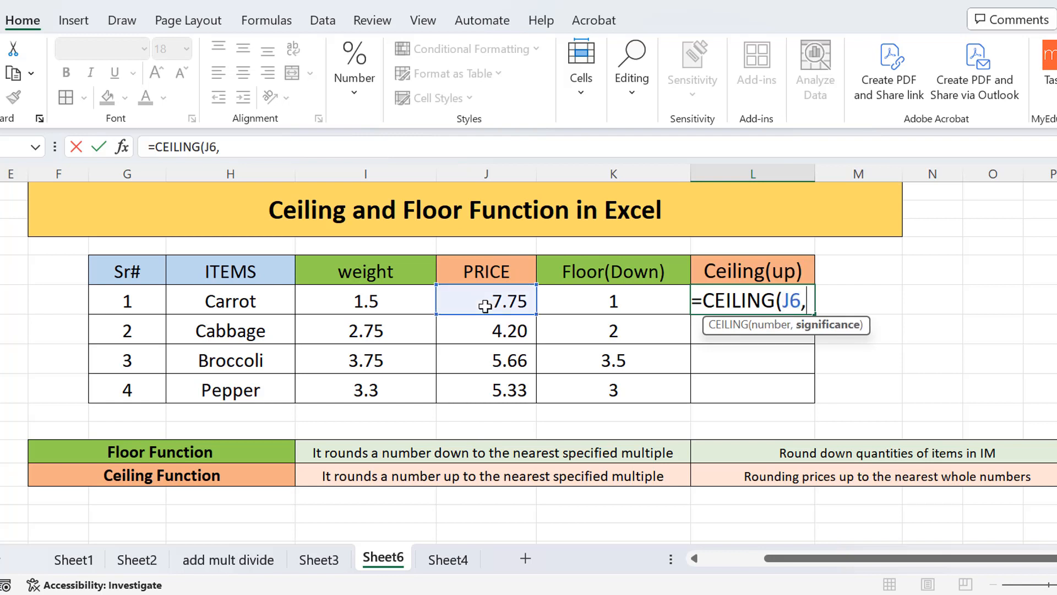
text(2)
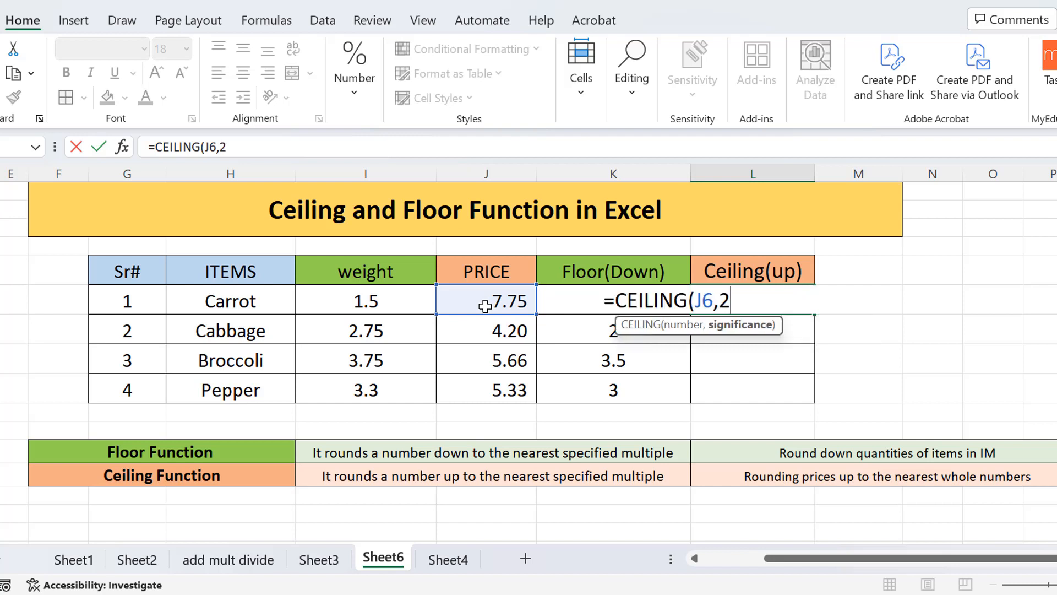
text())
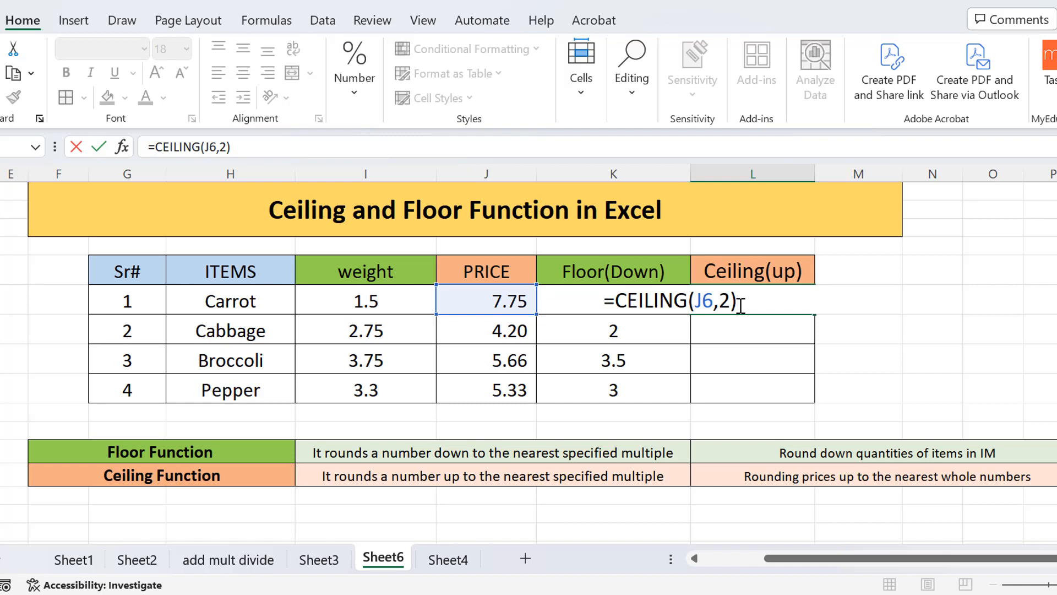
key(Return)
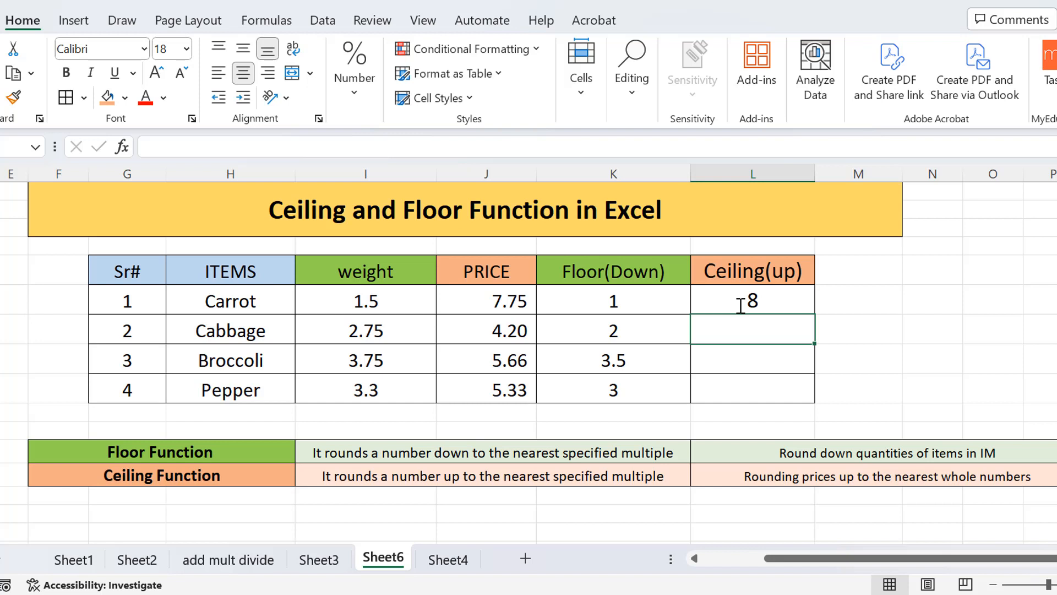
Enter =CEILING(J7,4) in the Ceiling(up) cell for Cabbage to round its price up to a multiple of 4.
text(=)
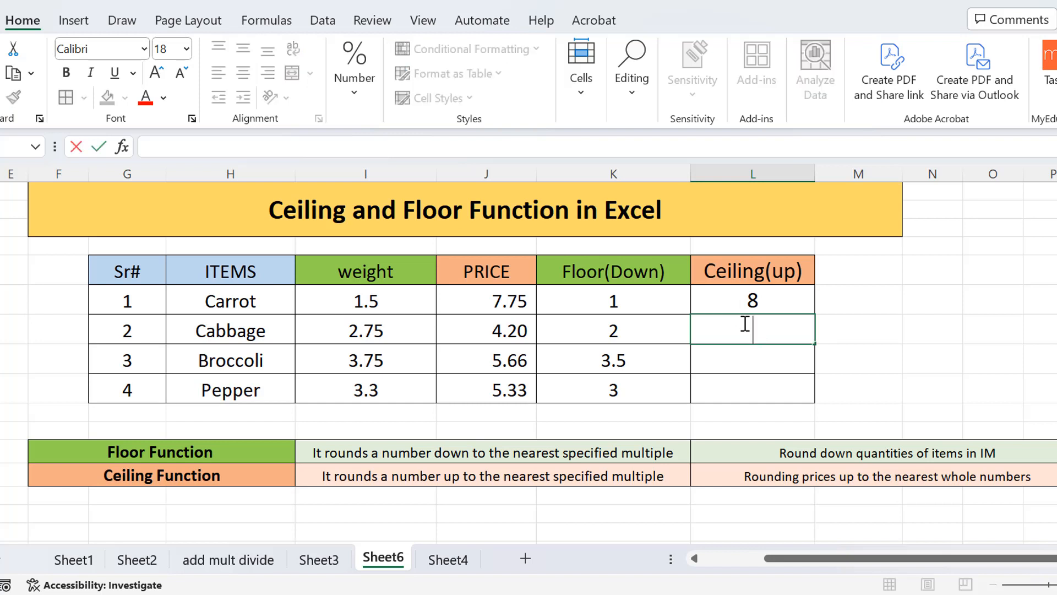
text(ce)
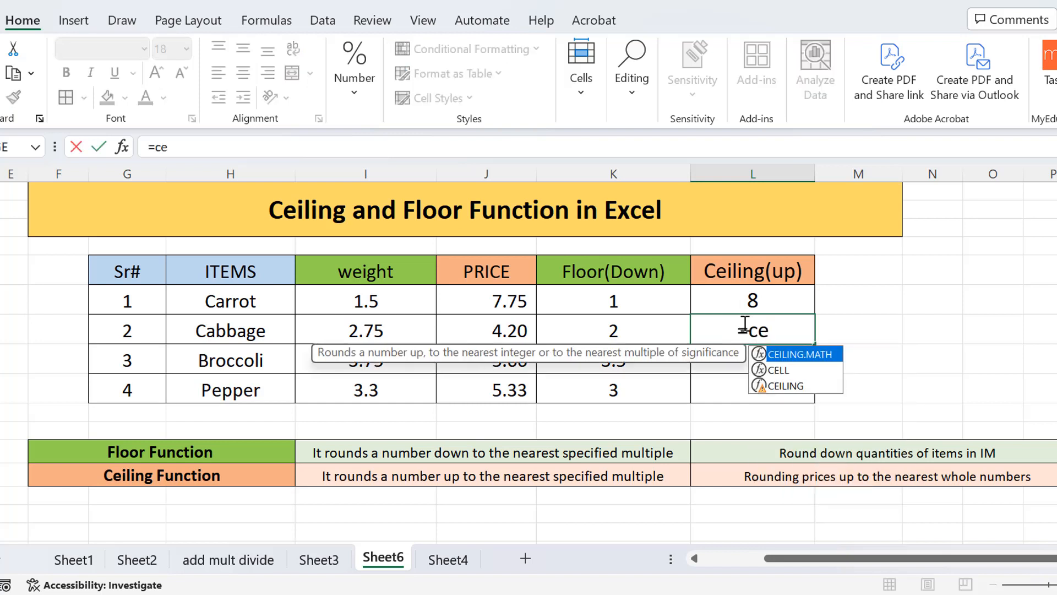
double_click(785, 386)
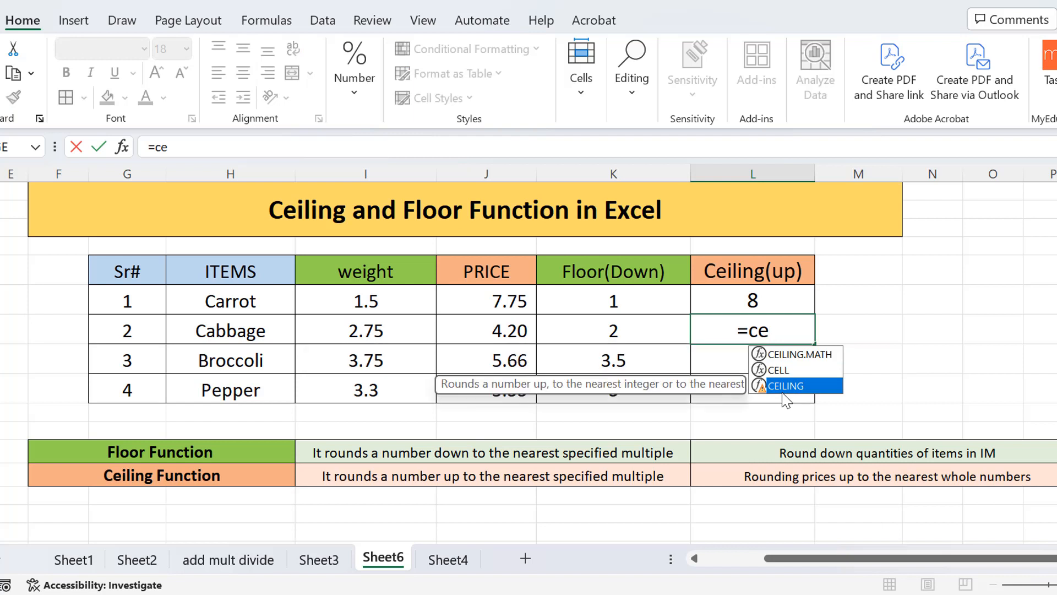
click(511, 331)
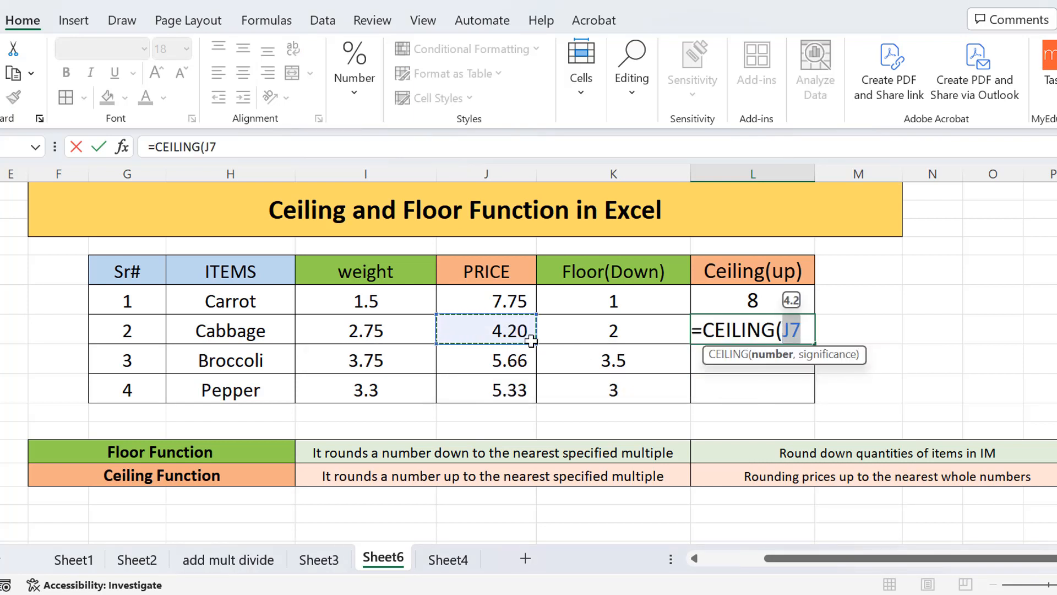
click(804, 334)
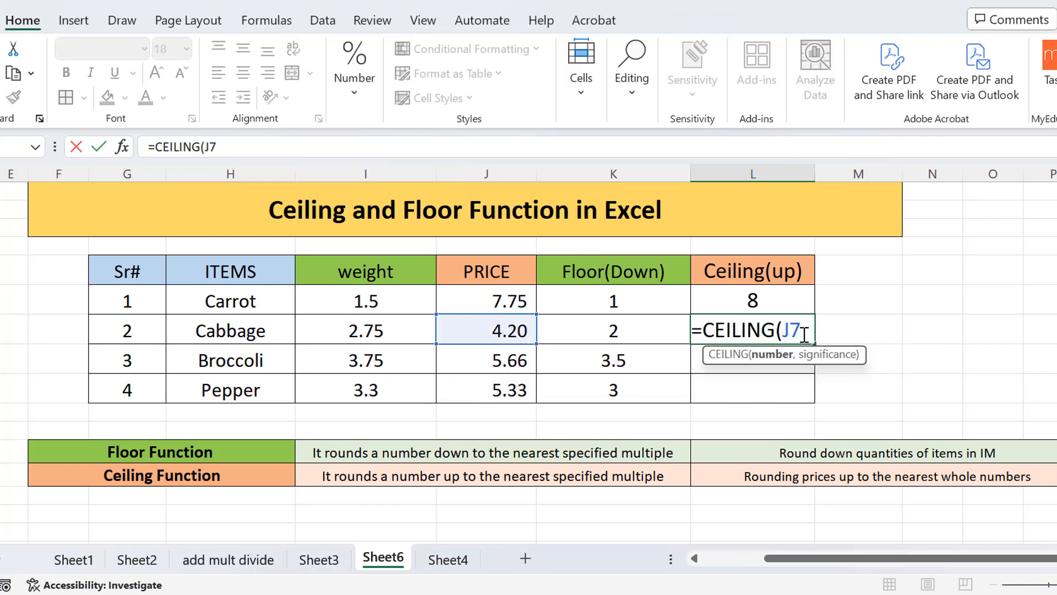
text(,)
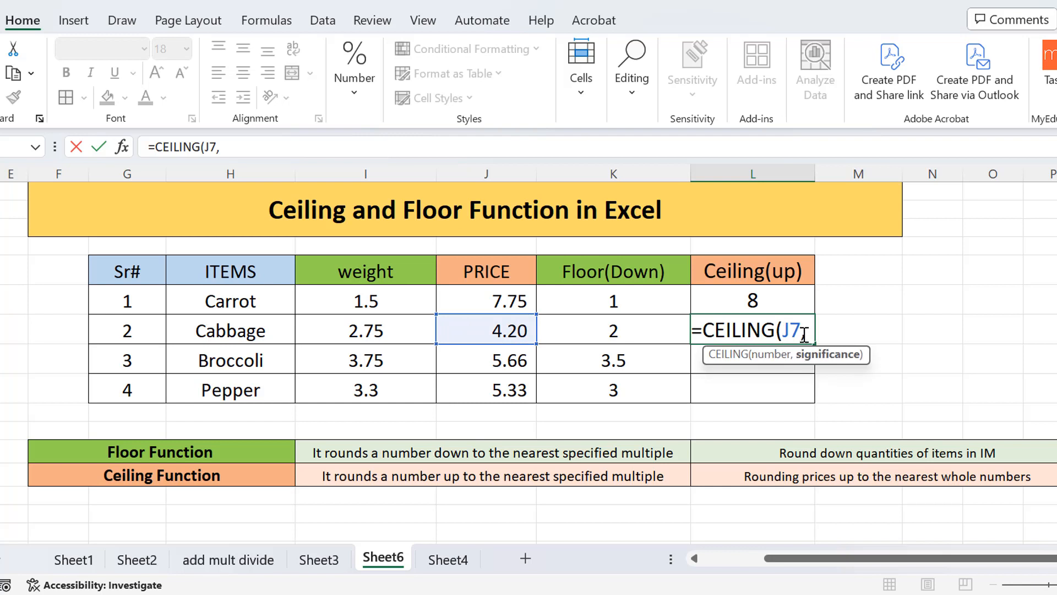
text(4))
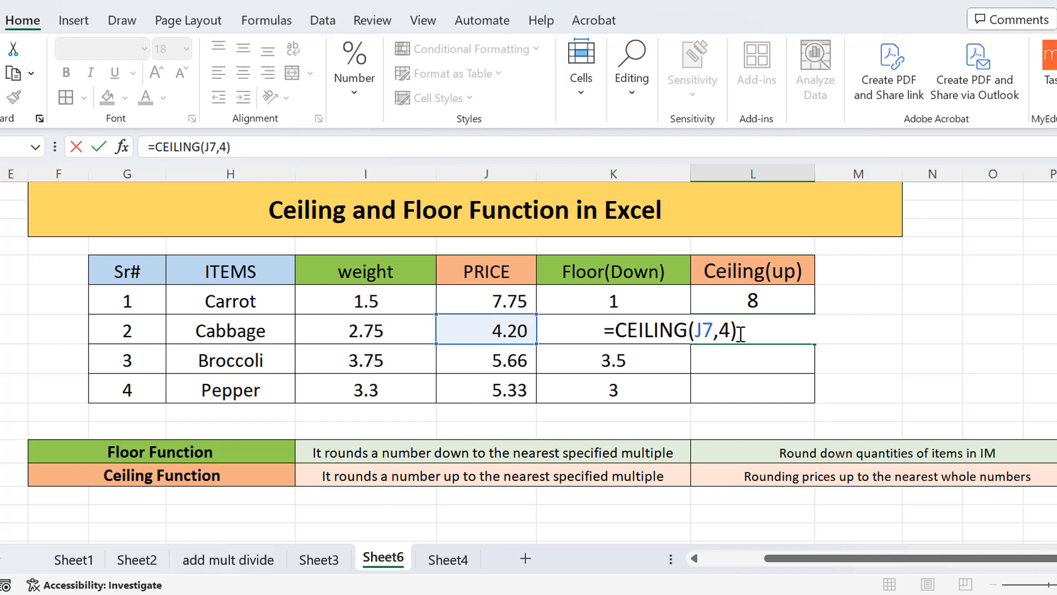
key(Return)
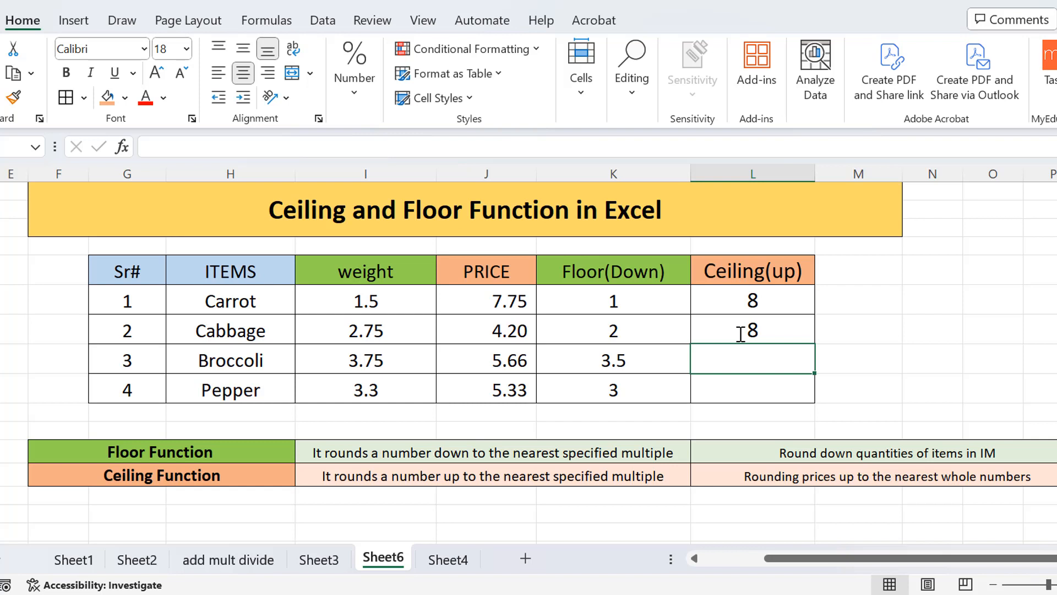
Enter =CEILING(J8,3) in the Ceiling(up) cell for Broccoli to round its price up to a multiple of 3.
text(=)
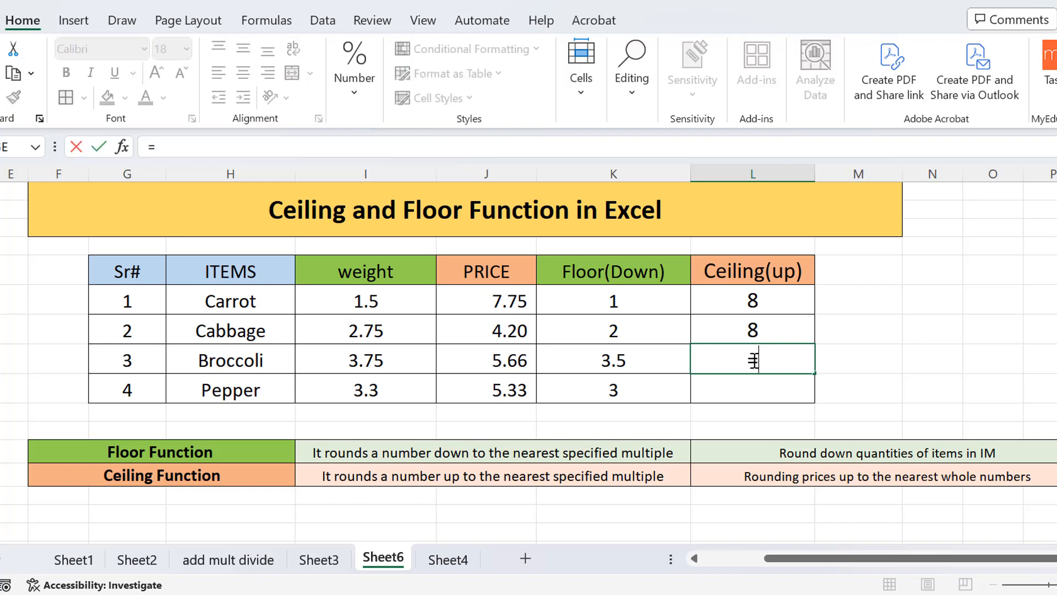
text(ce)
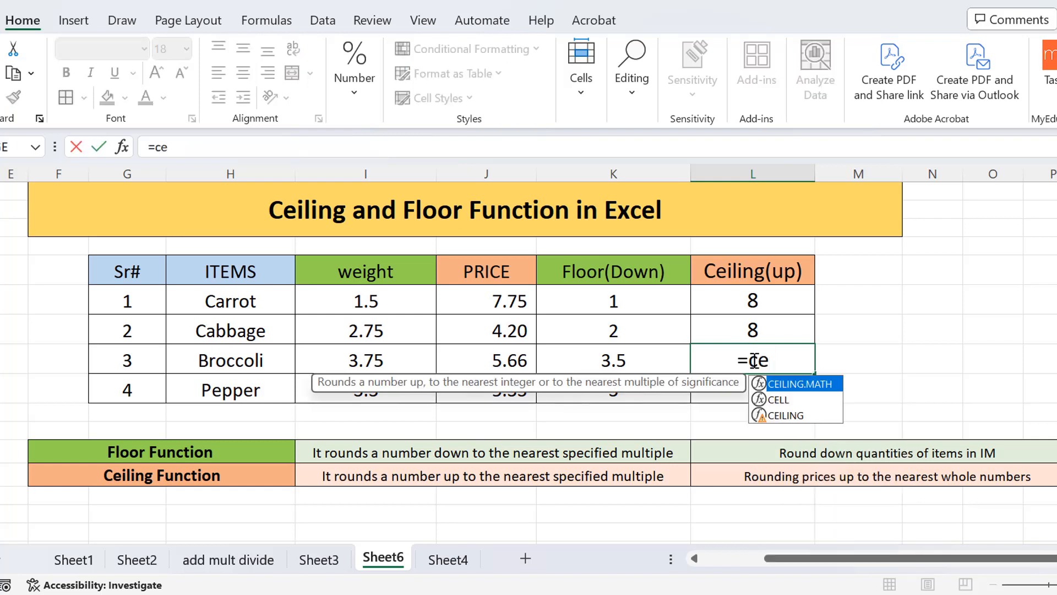
text(li)
double_click(782, 410)
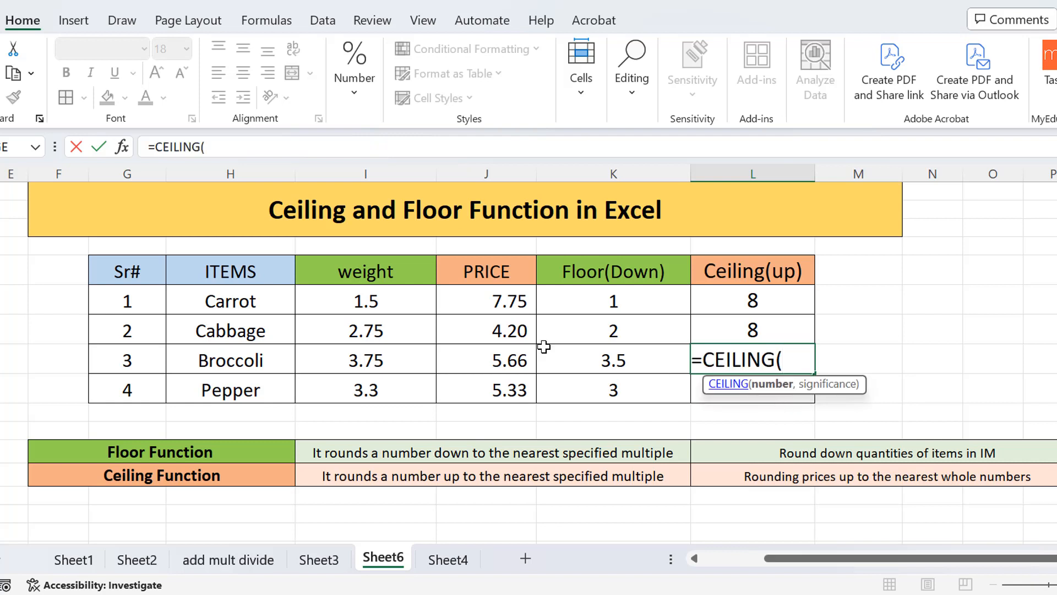
click(504, 366)
text(,)
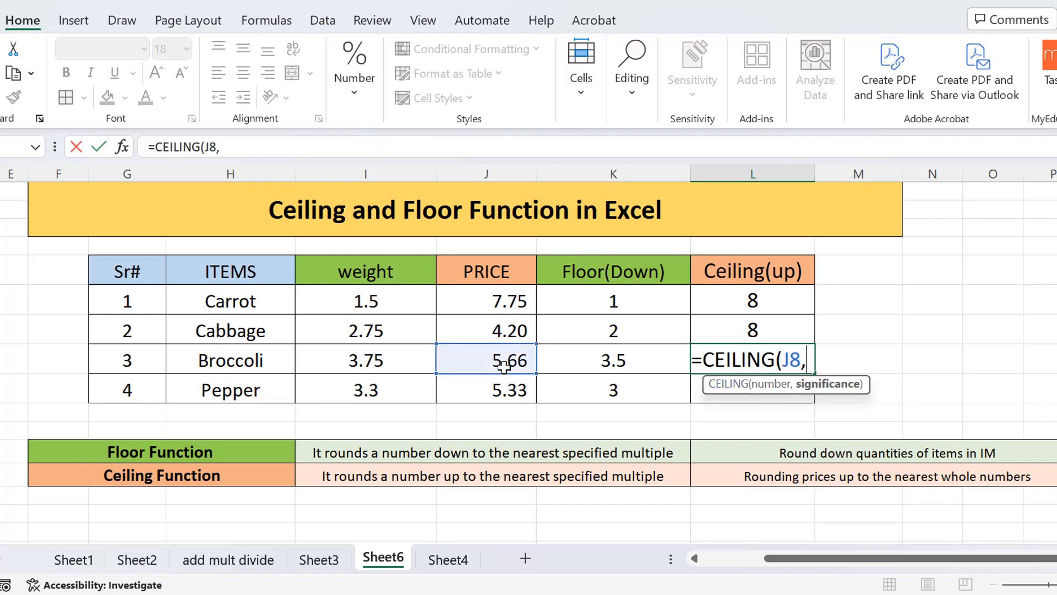
text(2)
key(BackSpace)
text(3))
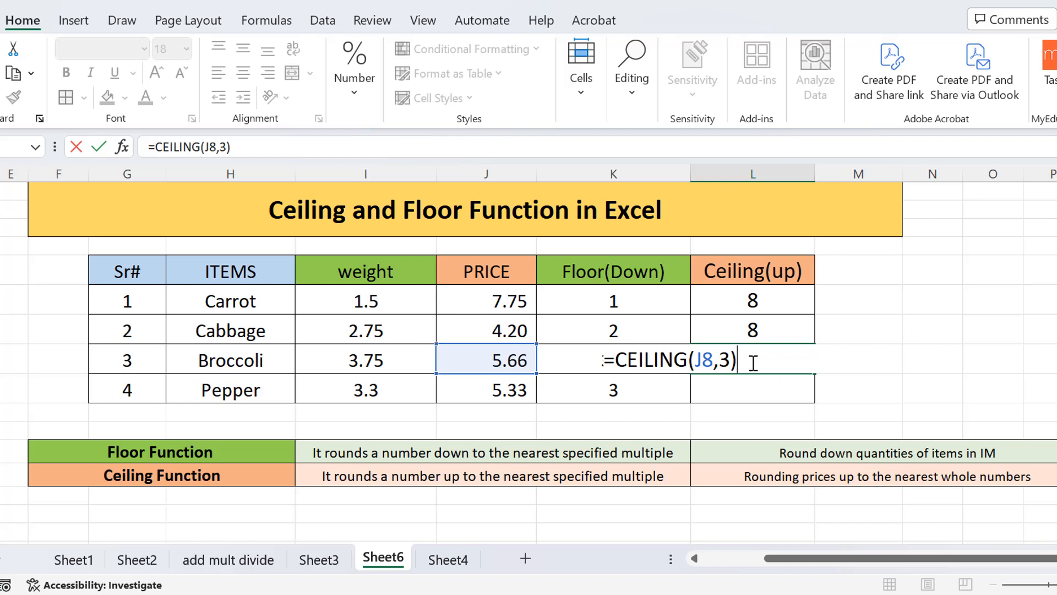
key(Return)
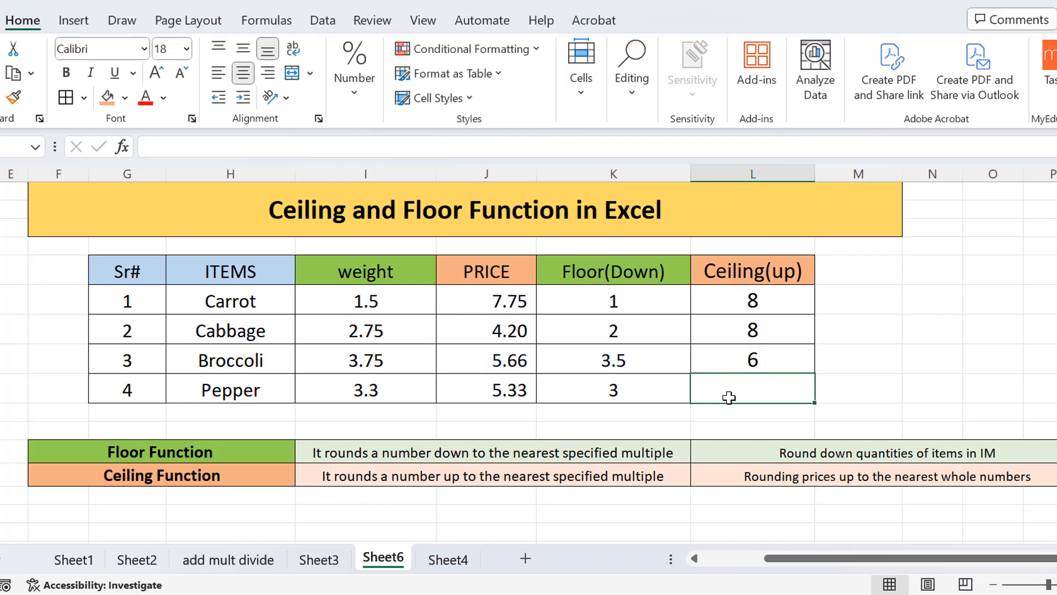
Enter =CEILING(J9,1) in the Ceiling(up) cell for Pepper to round its price up to a whole number.
text(=ce)
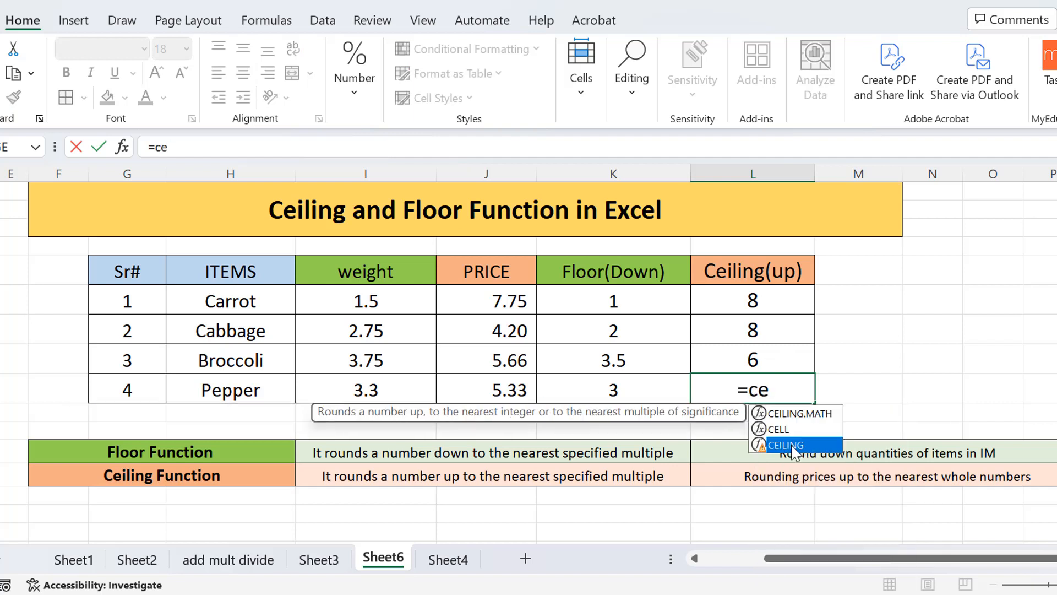
double_click(787, 445)
click(498, 393)
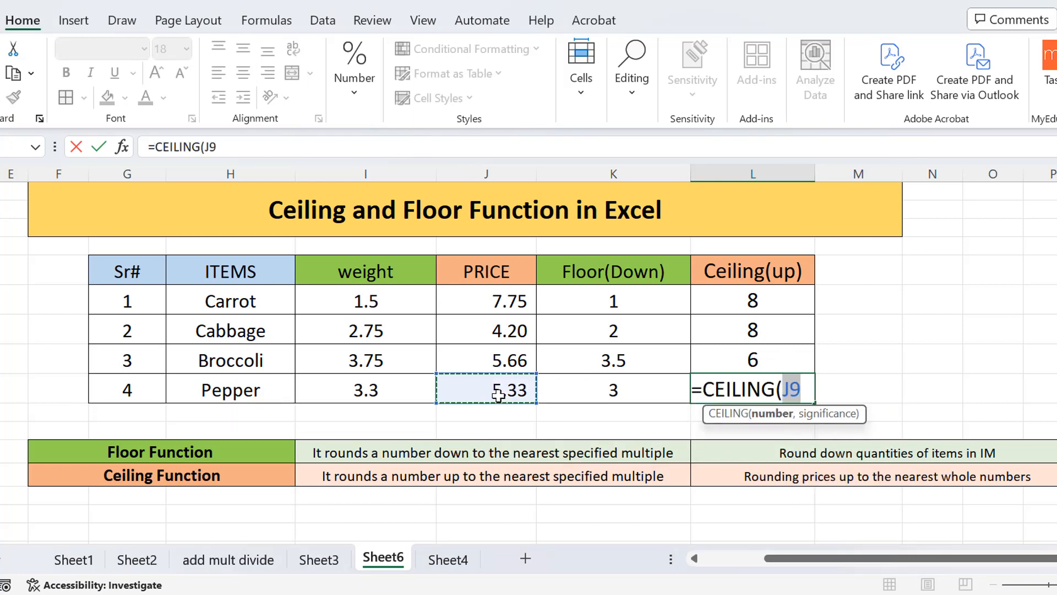
text(,)
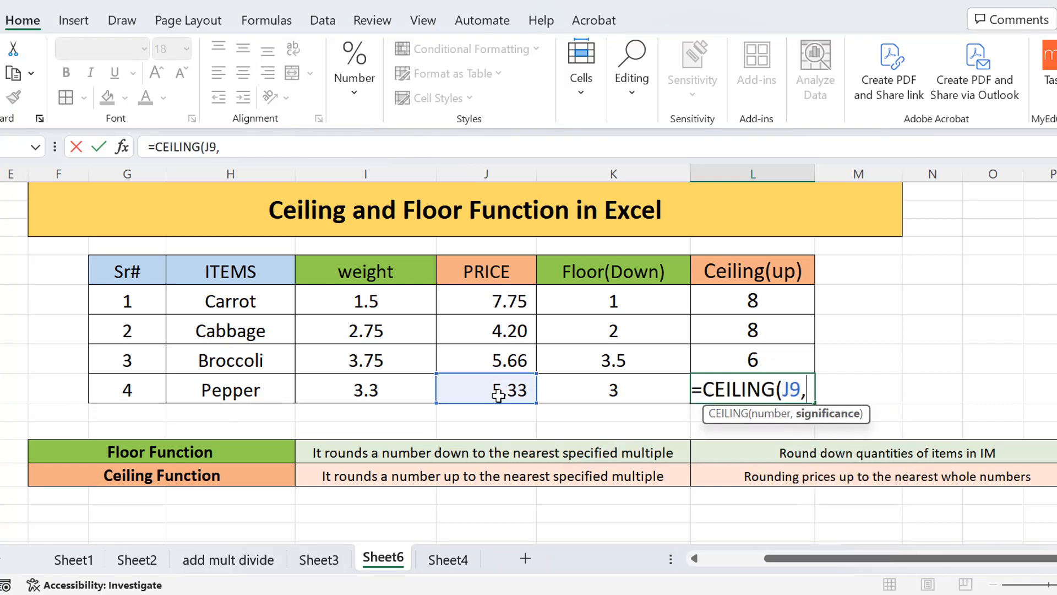
text(1)
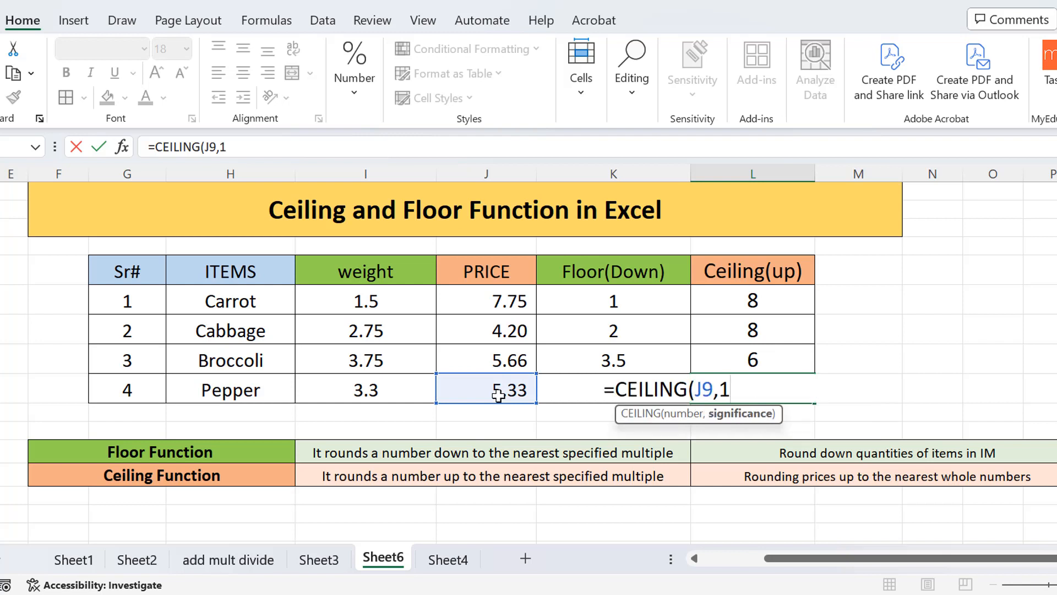
text())
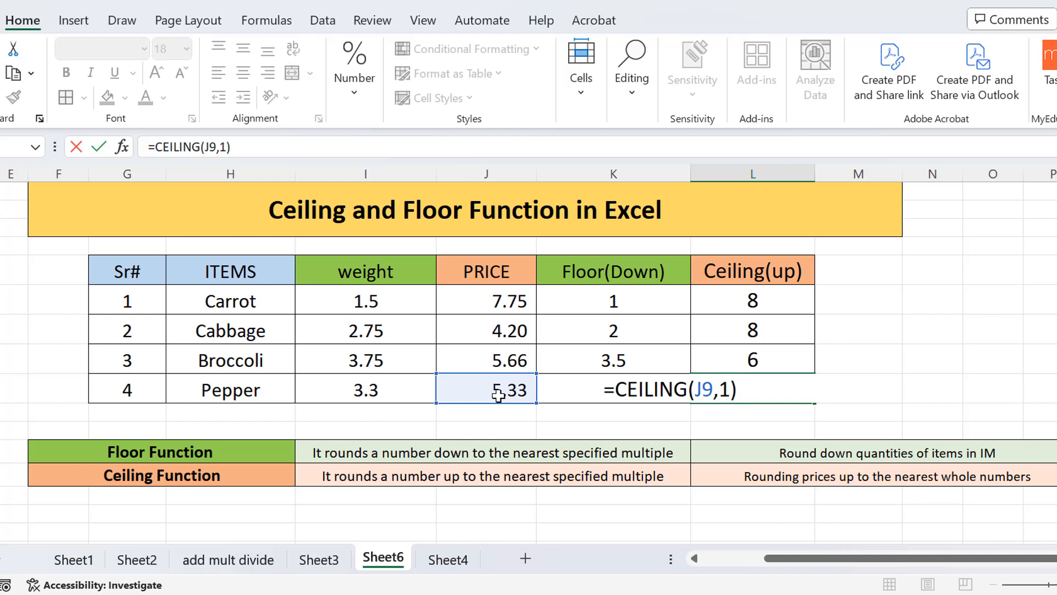
key(Return)
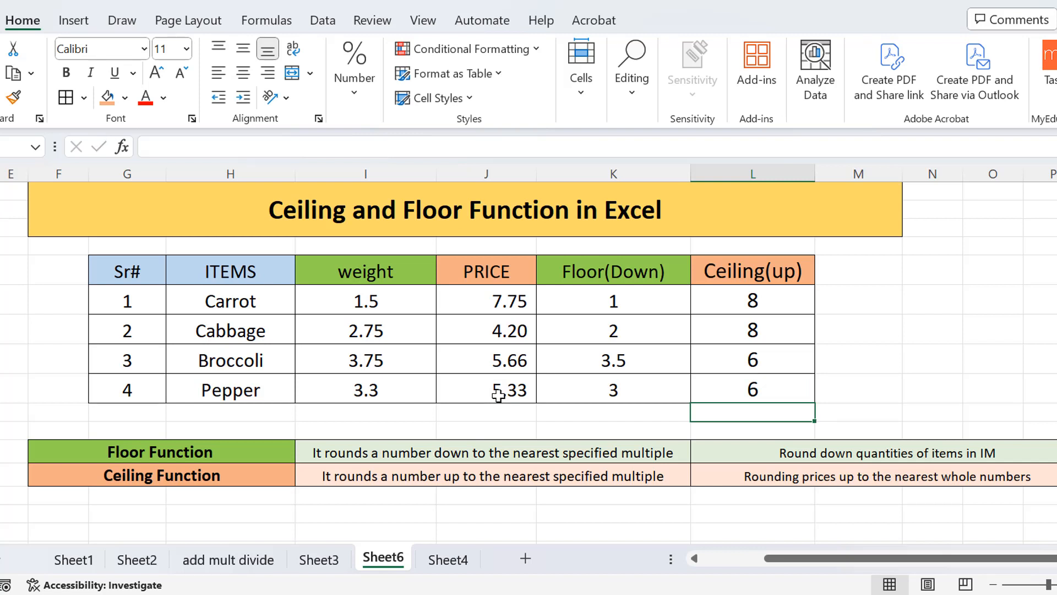
click(866, 397)
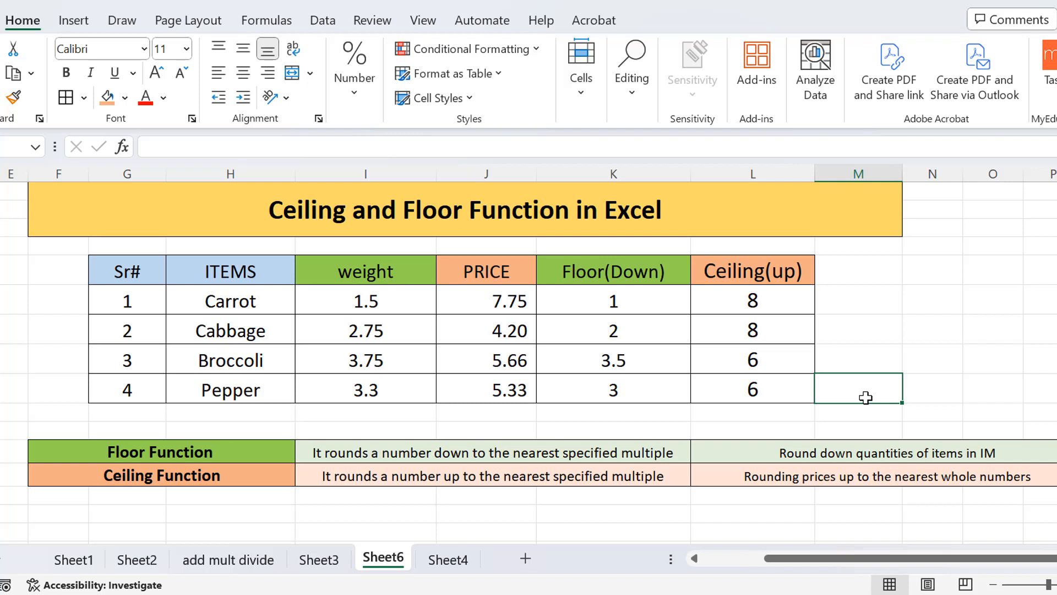
click(646, 306)
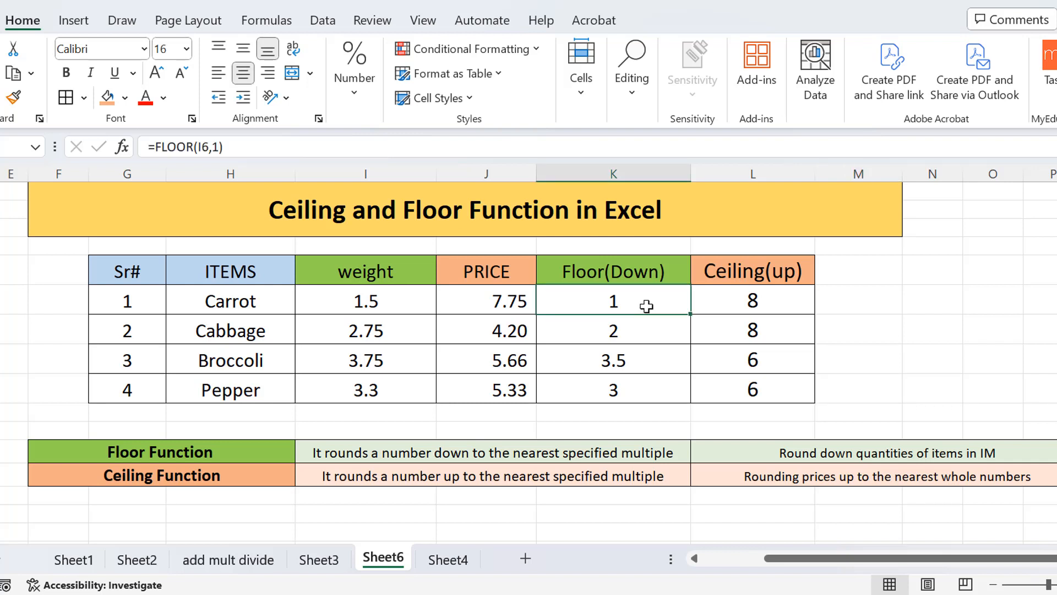